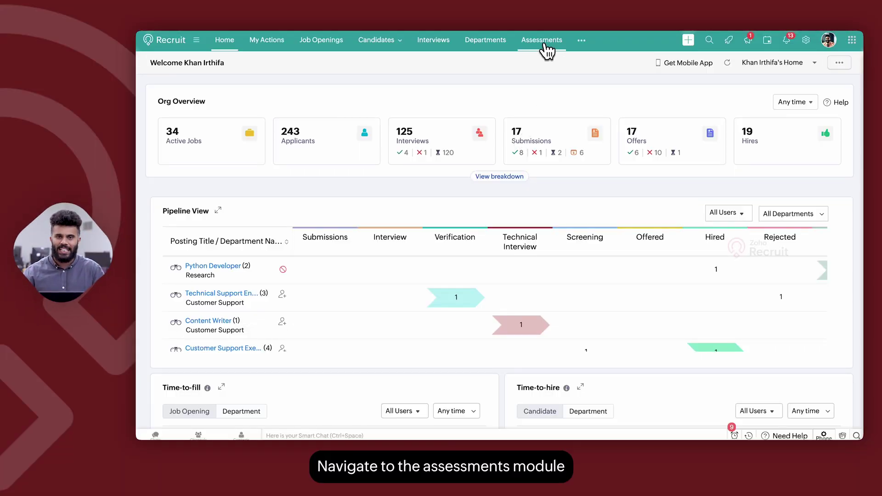
Create a new blank Candidate Assessment from the Assessments list and open its Type choices
left_click(545, 42)
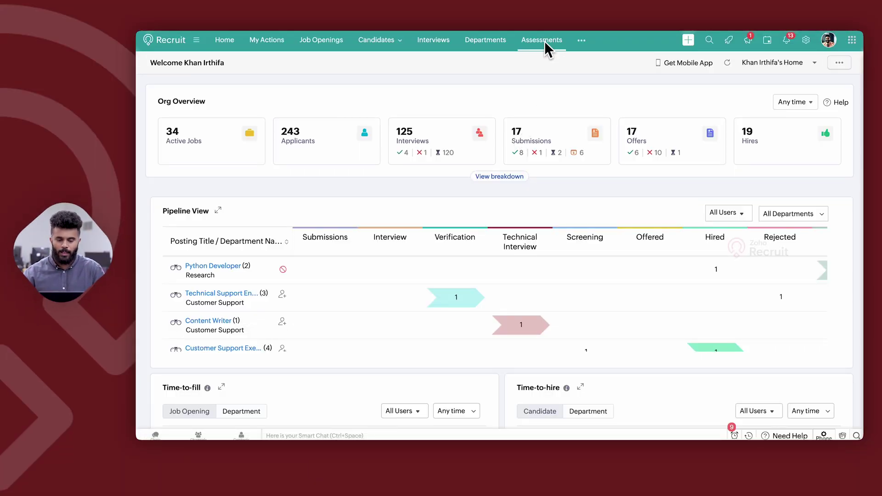
left_click(755, 68)
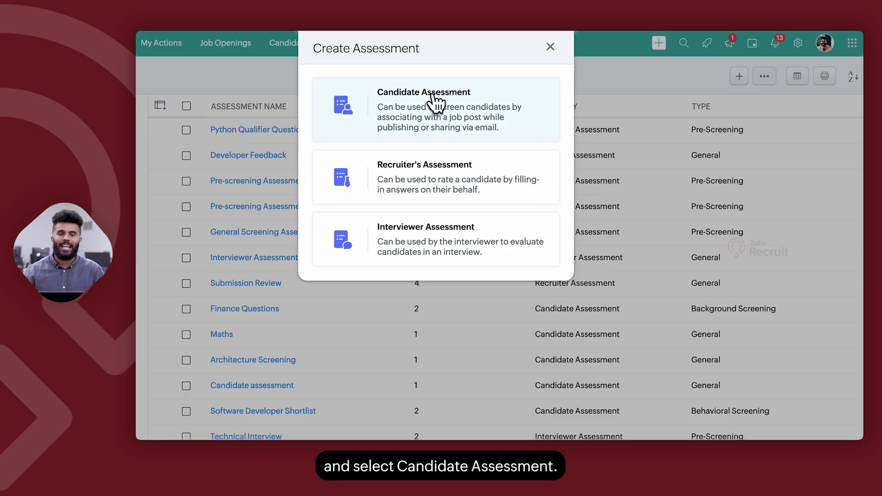
left_click(431, 102)
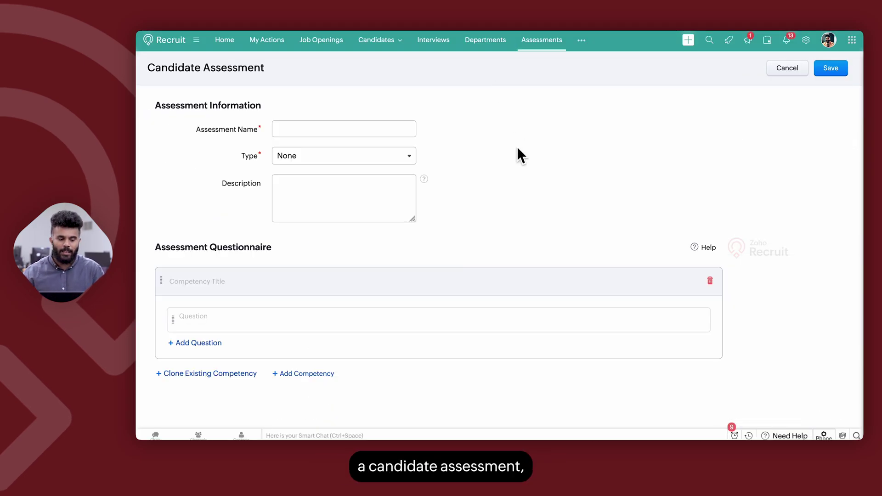
left_click(316, 129)
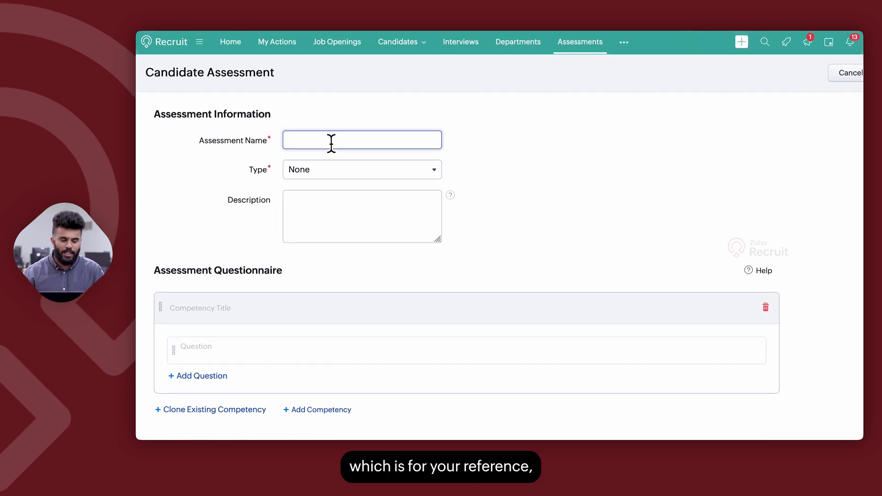
left_click(323, 172)
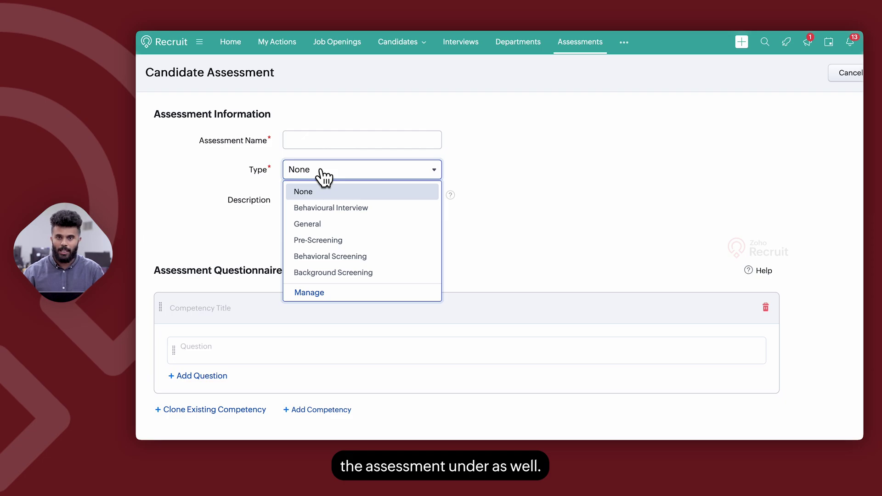
Open Manage Review Types from the Type list and start the Add Bulk Options entry box
left_click(315, 294)
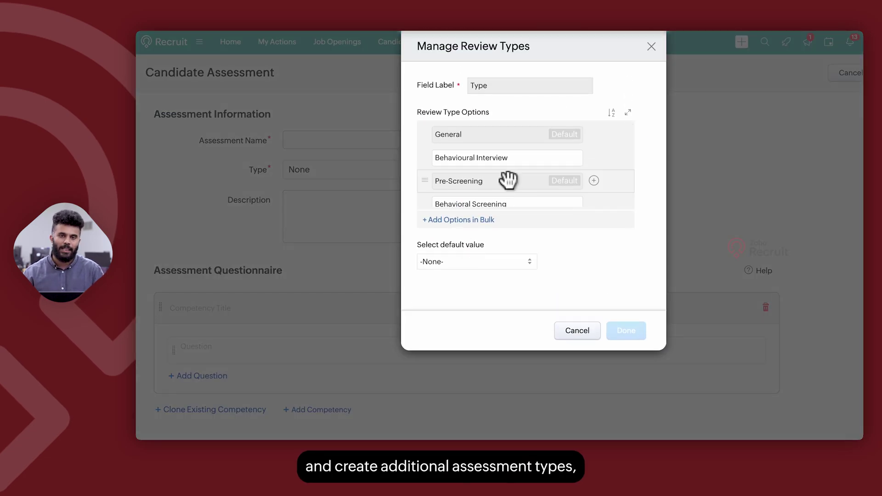
scroll(503, 175, "down", 1)
scroll(459, 142, "up", 1)
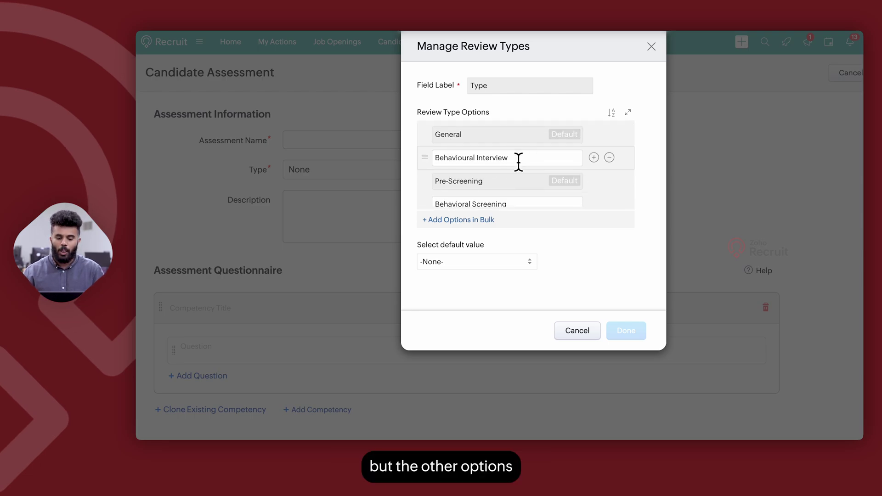
scroll(517, 159, "down", 1)
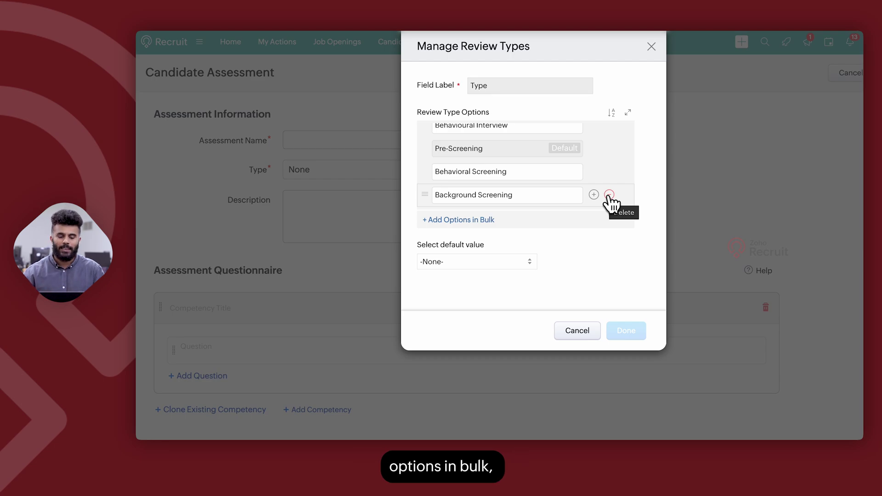
left_click(462, 221)
left_click(477, 97)
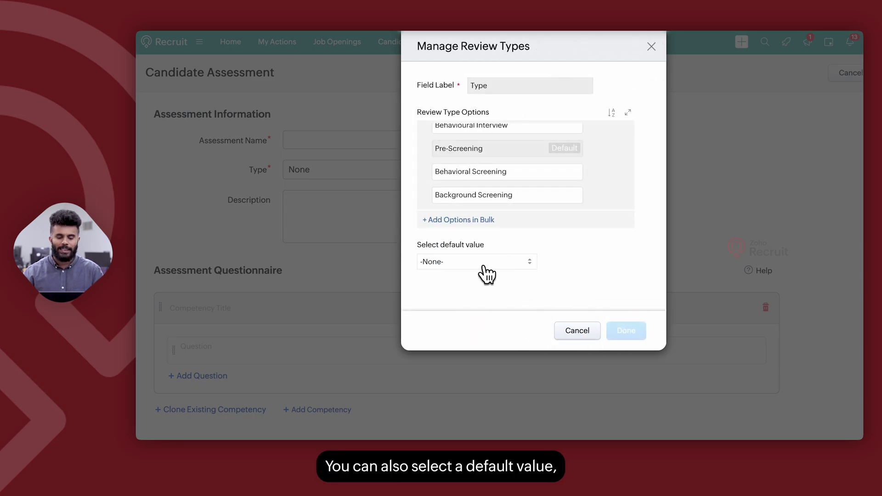
Cancel bulk entry, select General as the default type, and discard the review-type changes
left_click(486, 265)
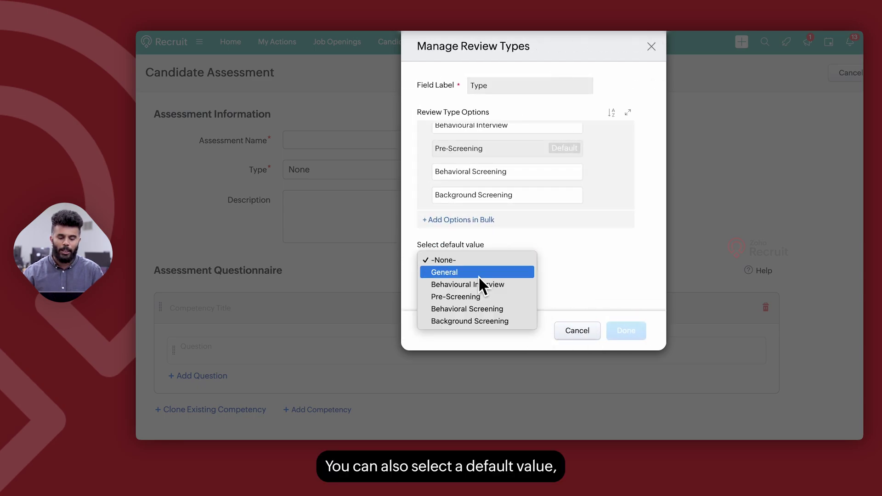
left_click(478, 273)
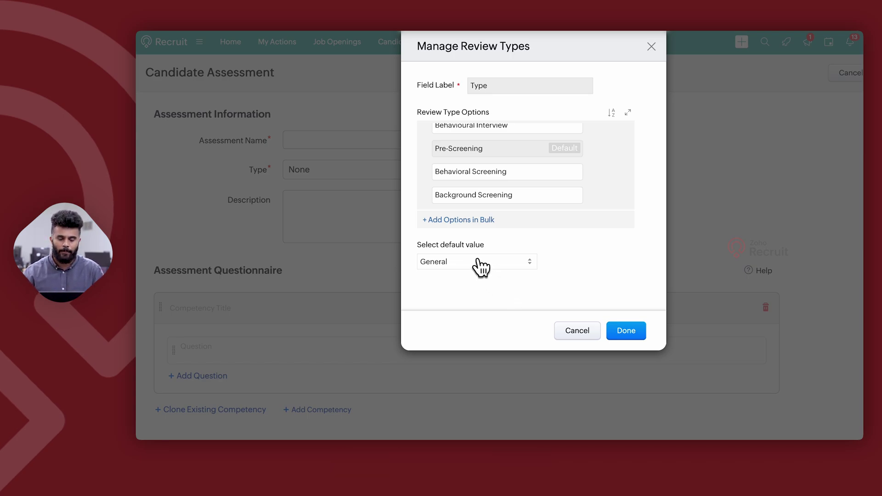
left_click(579, 331)
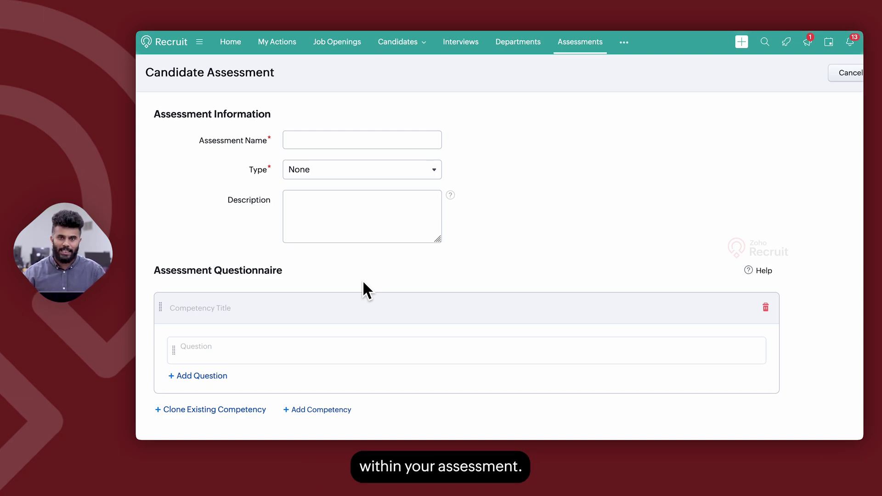
Mark the competency's first question as mandatory through its gear settings menu
left_click(257, 312)
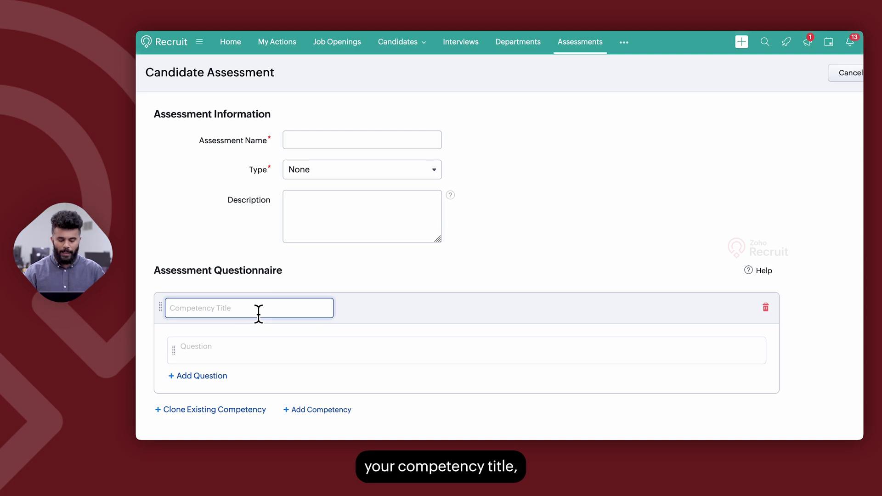
left_click(247, 344)
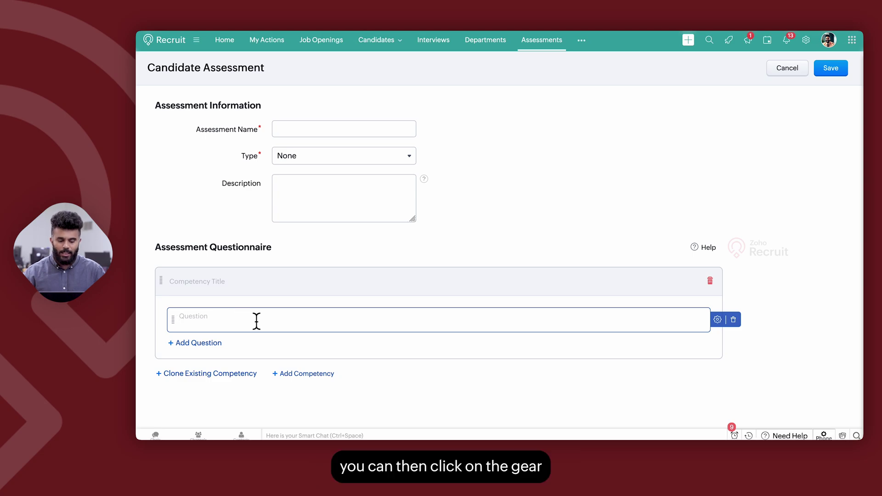
left_click(717, 321)
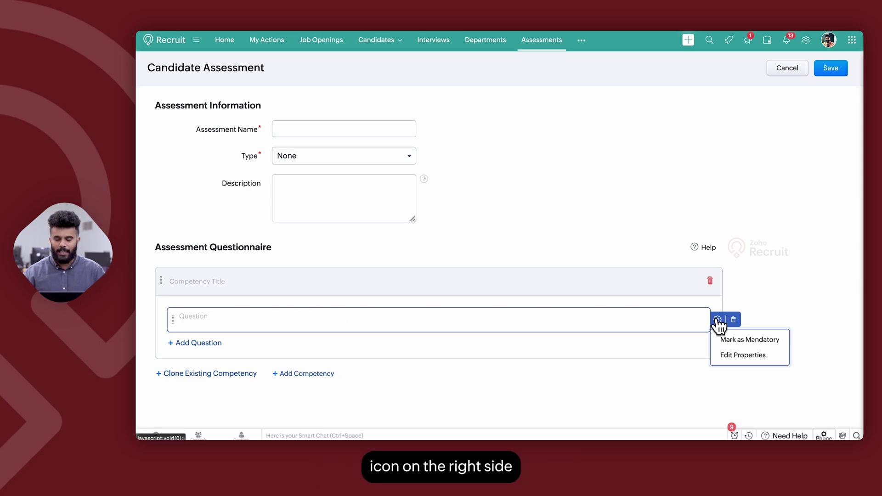
left_click(733, 339)
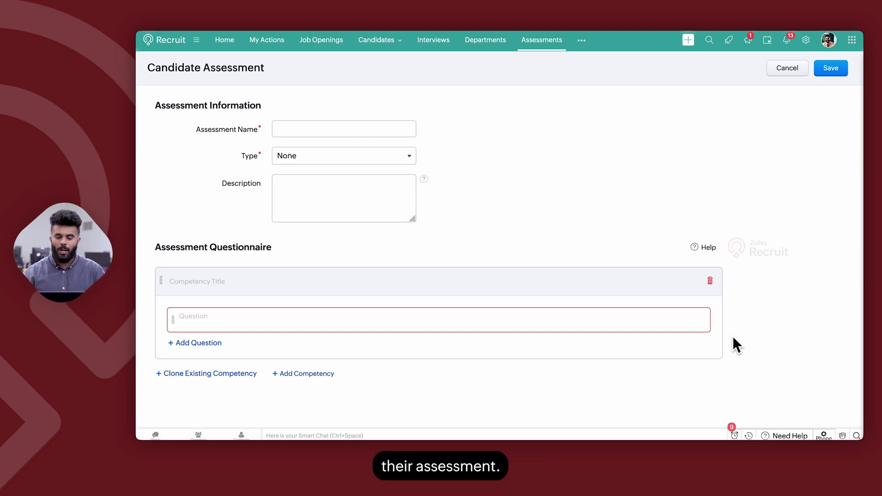
mouse_move(681, 318)
left_click(717, 321)
Open Edit Properties for the mandatory question and show its Question Type options
left_click(742, 358)
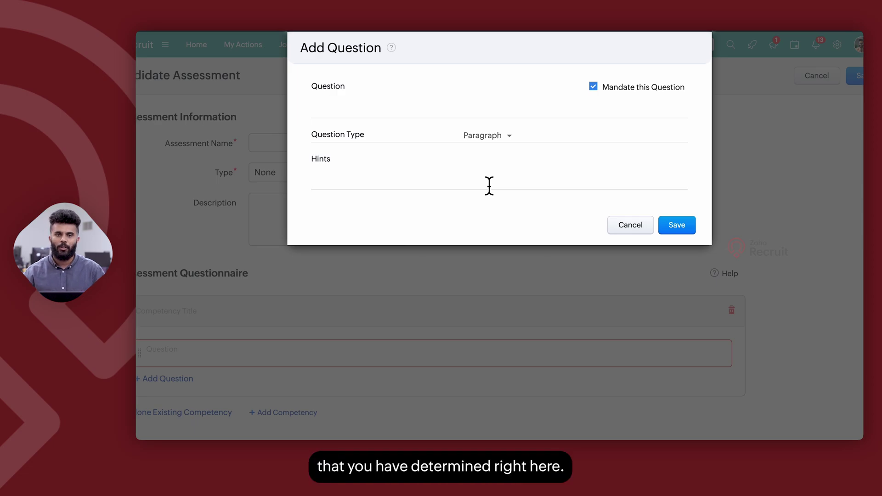
left_click(471, 136)
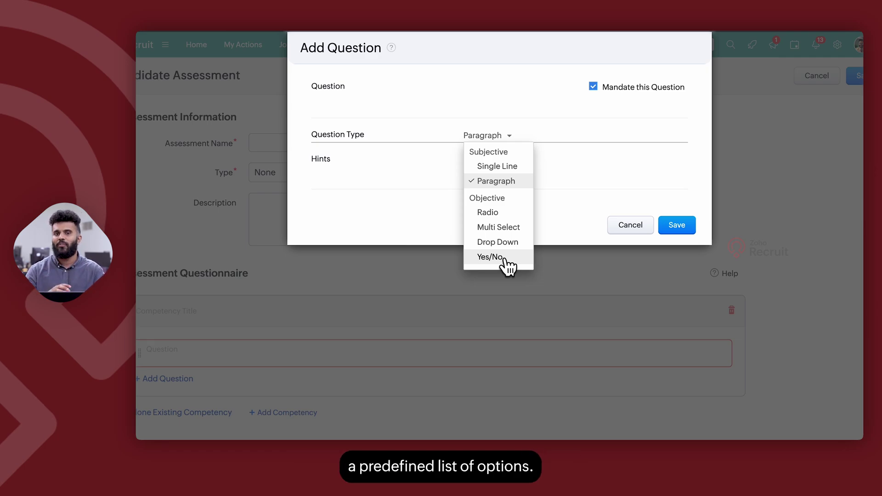
Make the question Radio type with answer options 1, 2 and 3
left_click(500, 218)
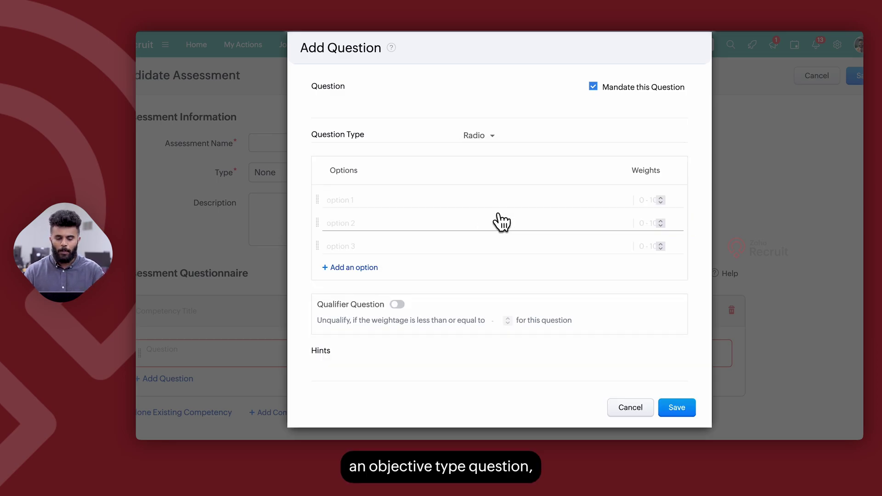
left_click(368, 203)
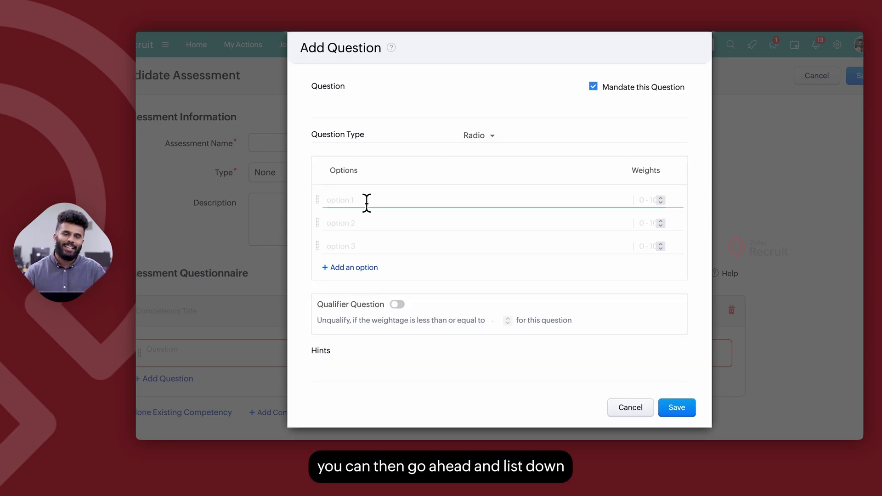
type("1")
left_click(351, 227)
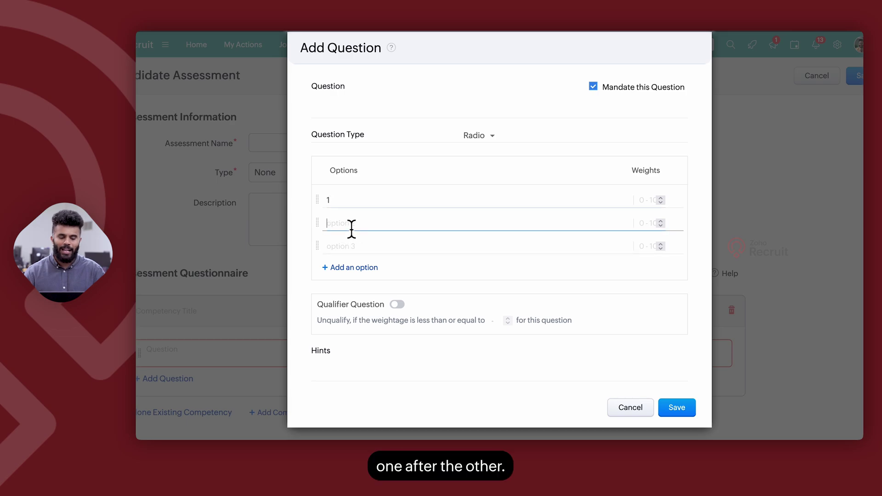
type("2")
left_click(337, 248)
type("3")
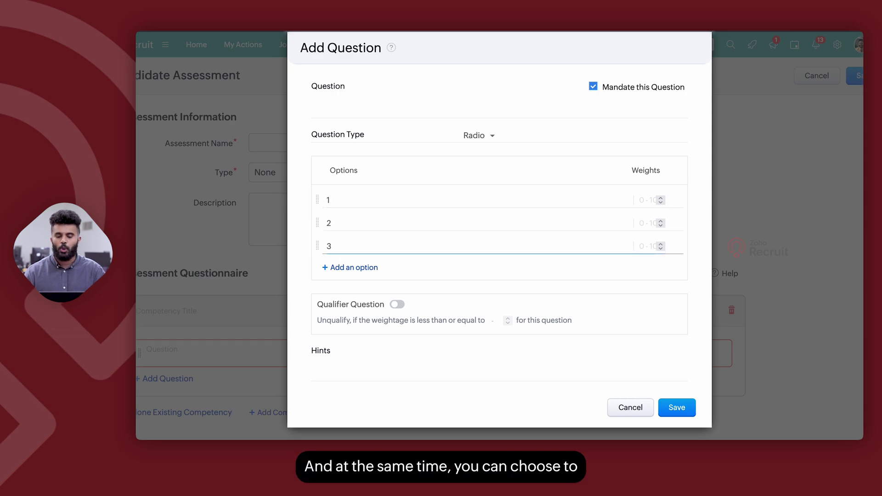
Give the three options weights 0, 1 and 2
left_click(652, 202)
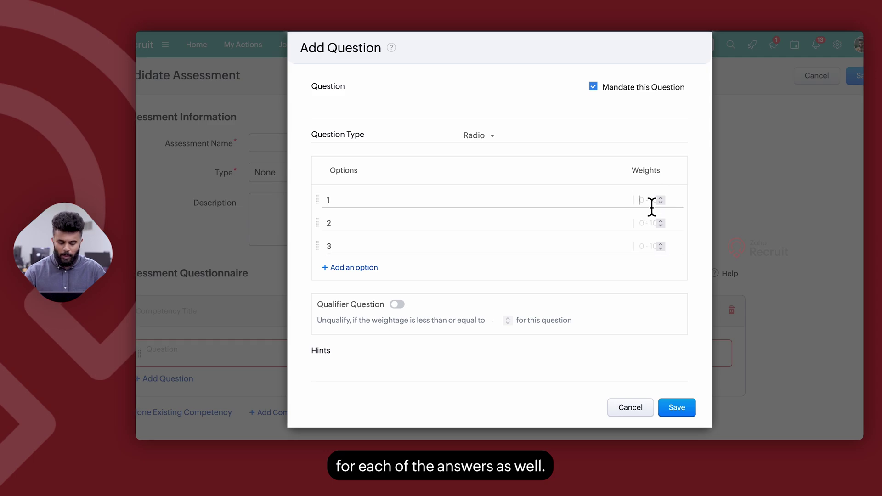
type("0")
left_click(648, 225)
type("1")
left_click(646, 246)
type("2")
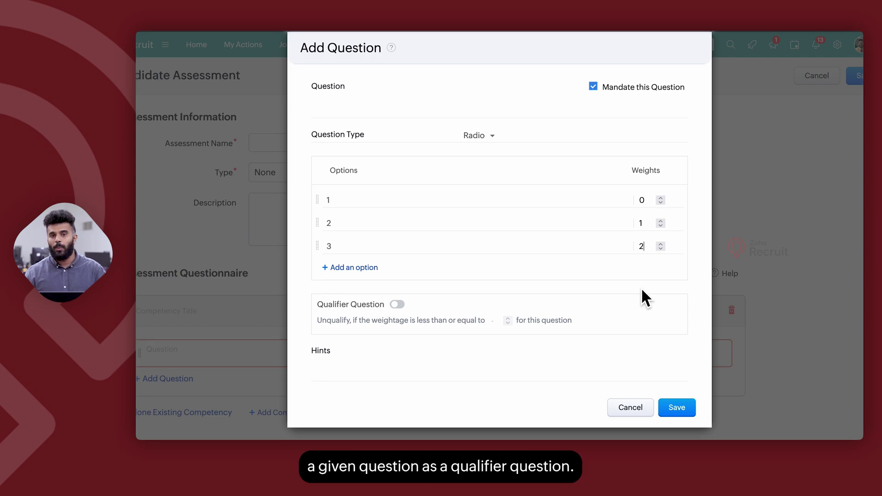
Enable Qualifier Question with the unqualify threshold at 0
left_click(397, 304)
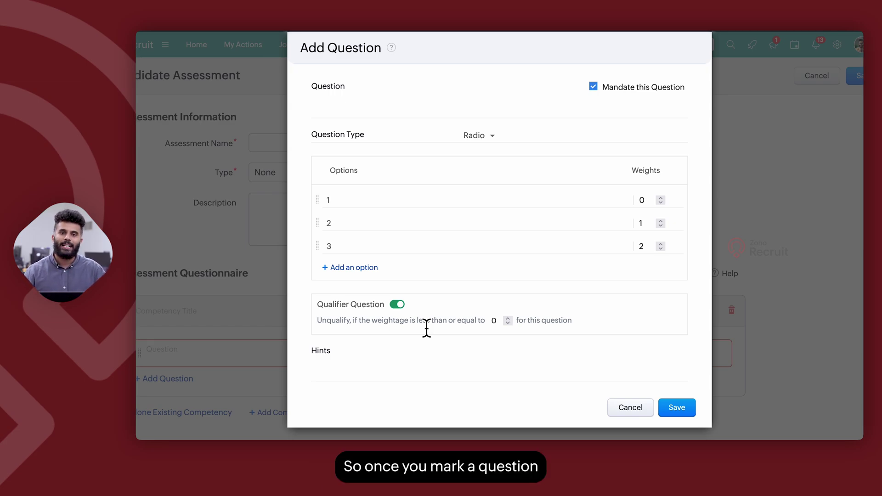
left_click(501, 325)
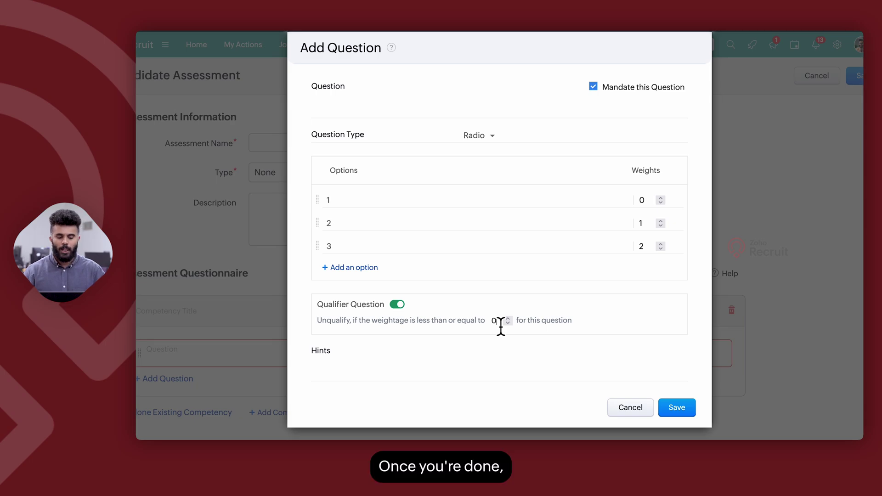
left_click(414, 372)
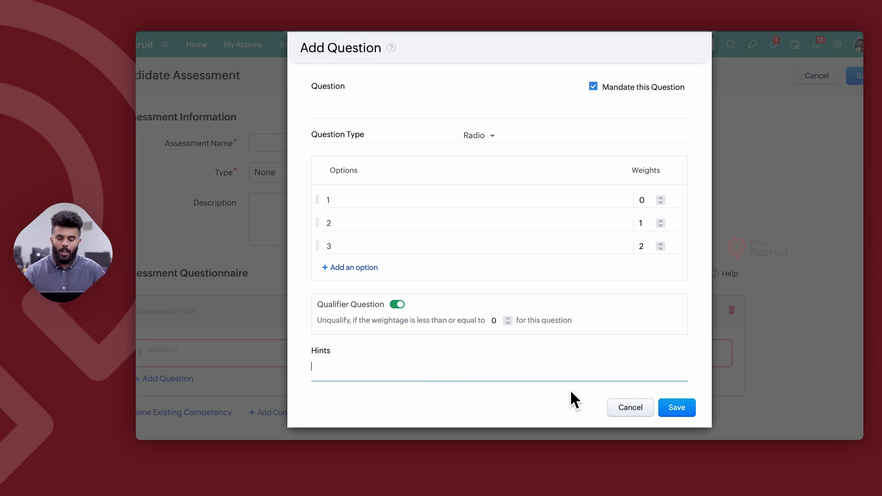
Cancel the Add Question dialog without saving the question
left_click(618, 410)
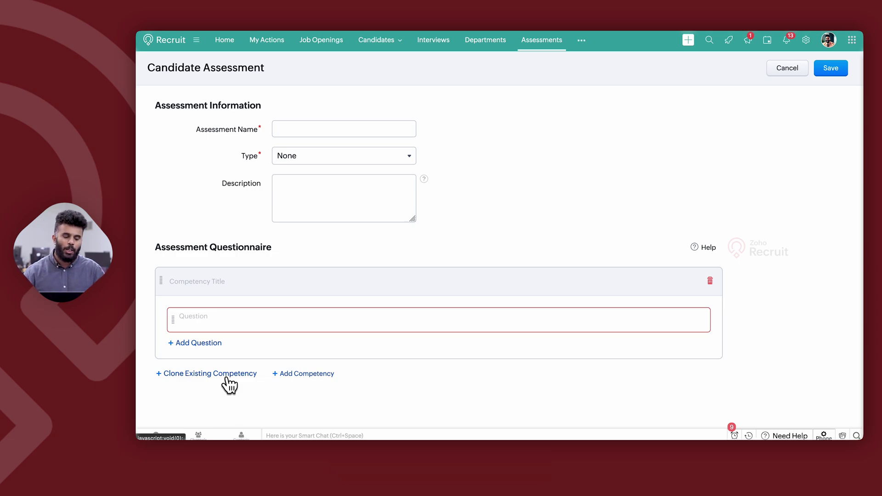
Browse Software Developer Shortlist questions for cloning, close without adding, then go to Job Openings
left_click(185, 374)
left_click(455, 85)
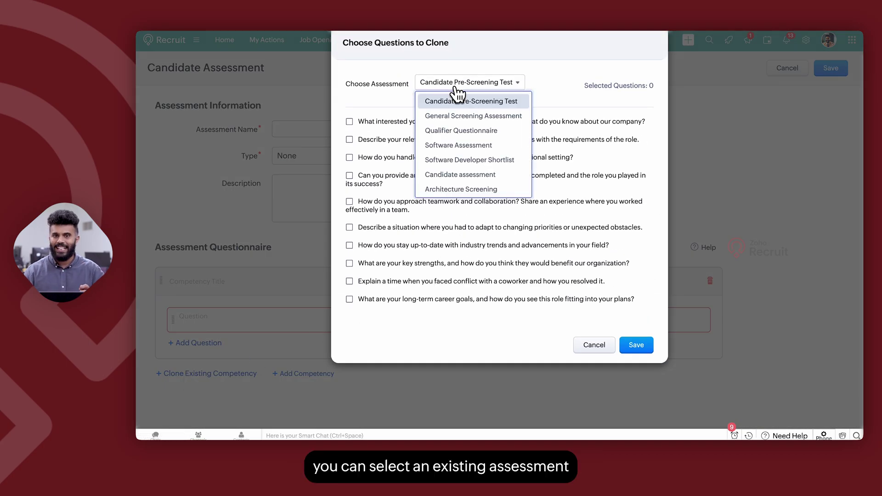
left_click(469, 160)
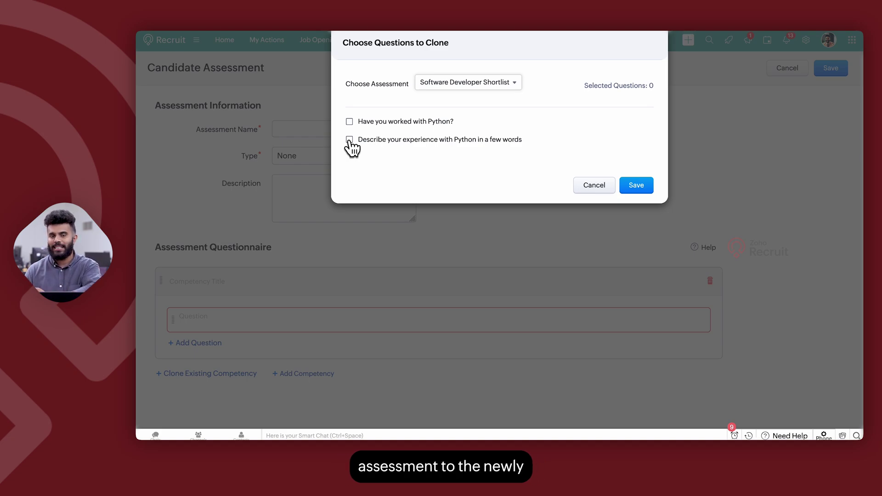
left_click(349, 139)
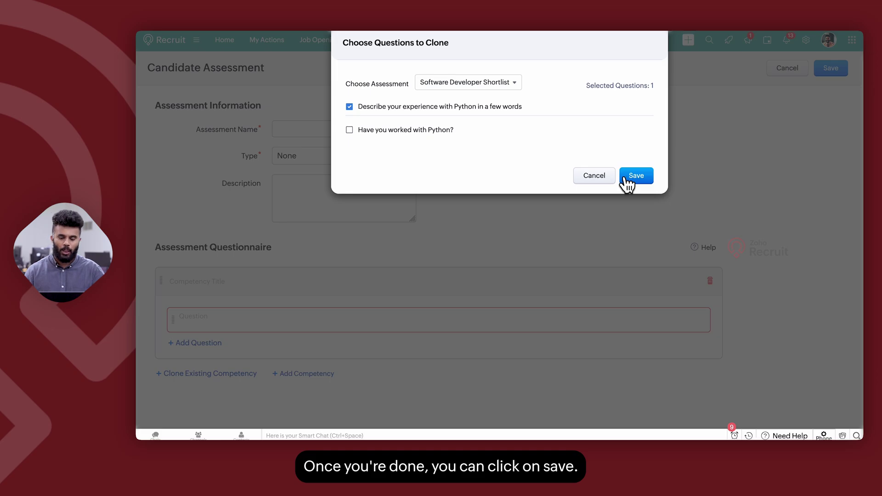
left_click(597, 176)
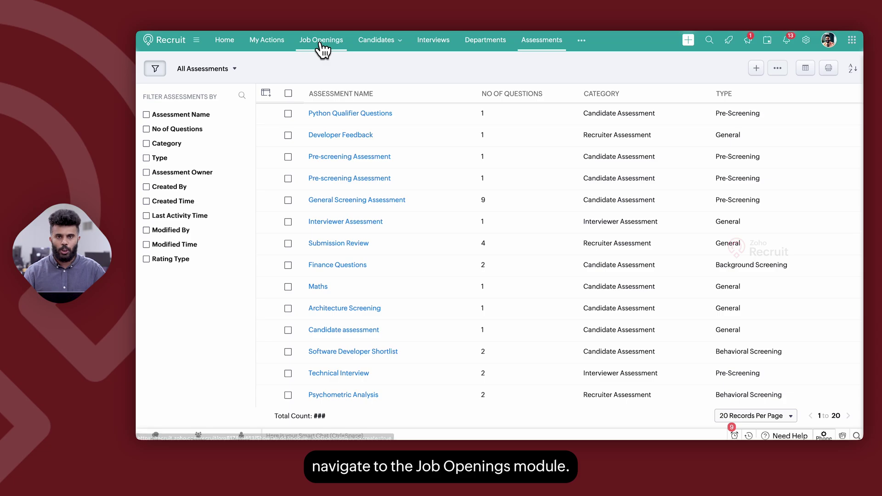
left_click(321, 42)
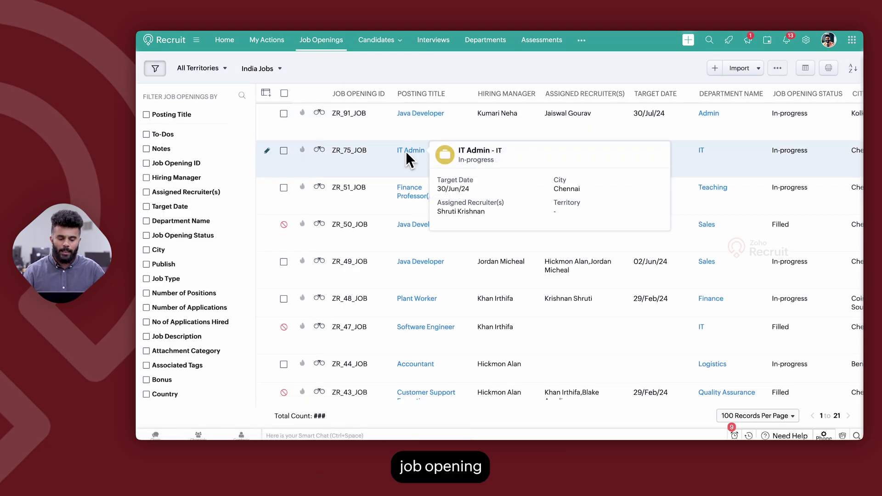
Set the IT Admin job opening to publish on the Career Site
left_click(406, 151)
left_click(783, 68)
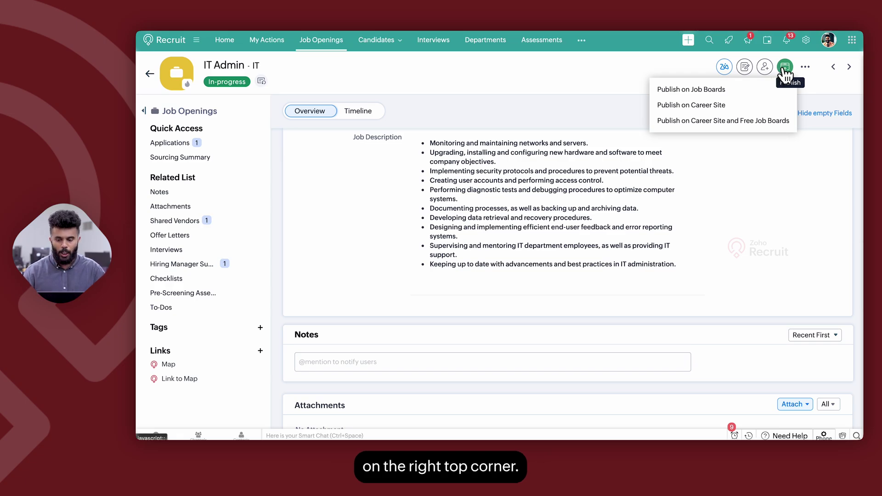
left_click(691, 90)
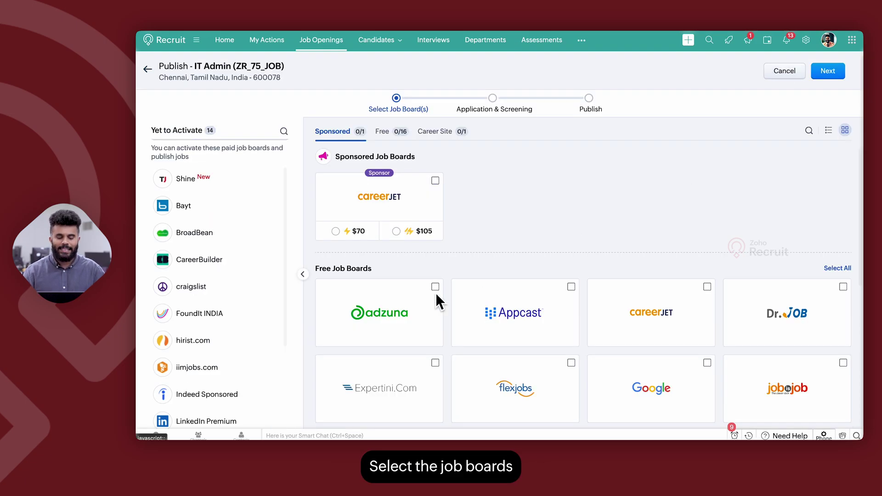
scroll(435, 292, "down", 4)
scroll(433, 289, "down", 3)
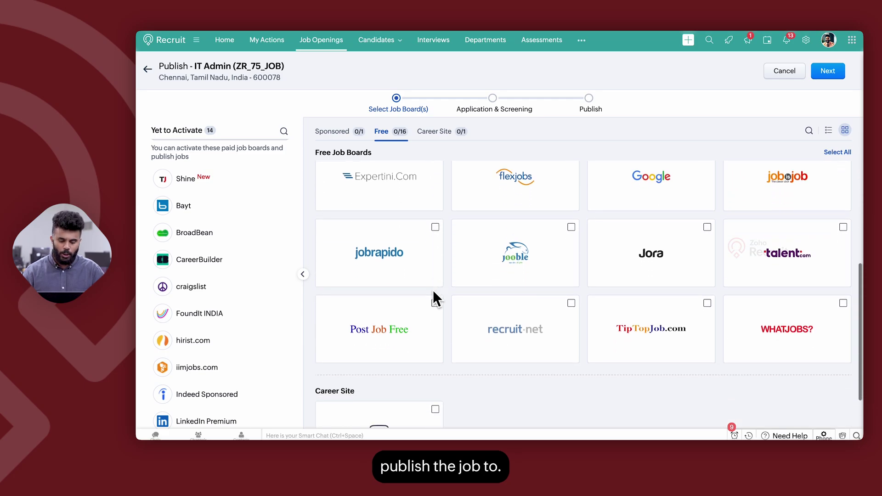
left_click(435, 361)
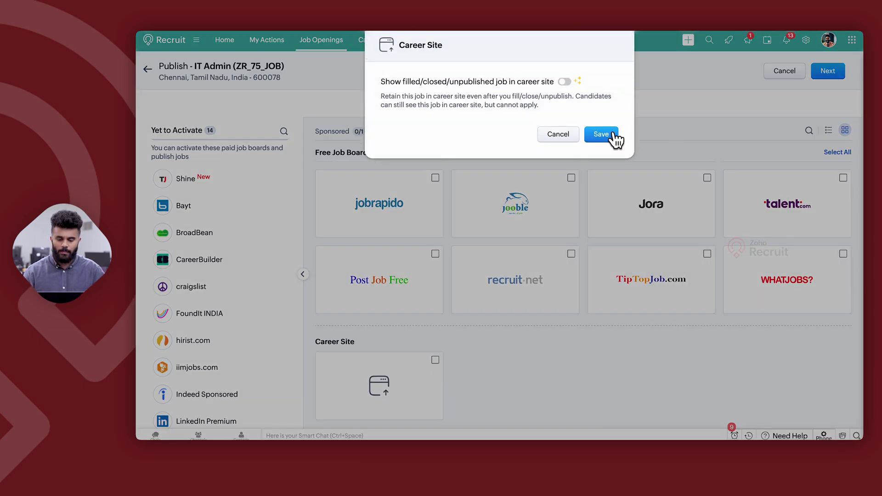
left_click(607, 135)
Attach the Python Qualifier Questions assessment (All Types) to IT Admin, then return to Job Openings
left_click(827, 72)
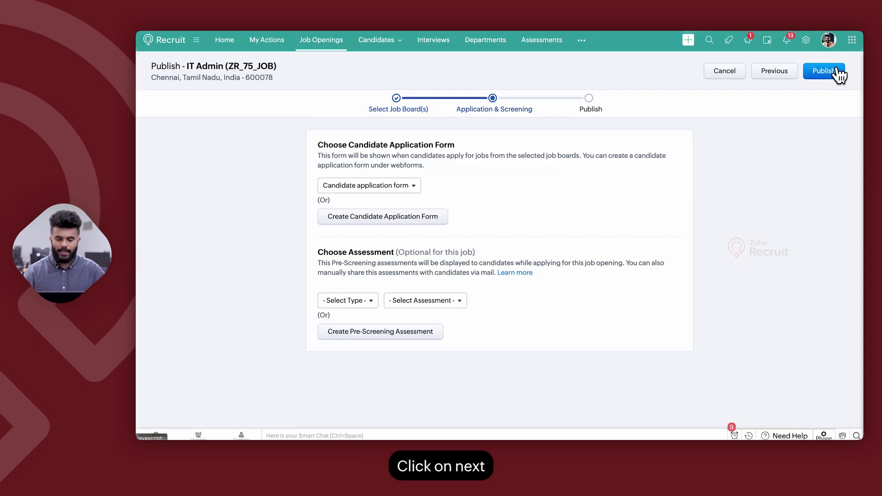
left_click(361, 301)
left_click(365, 336)
left_click(439, 302)
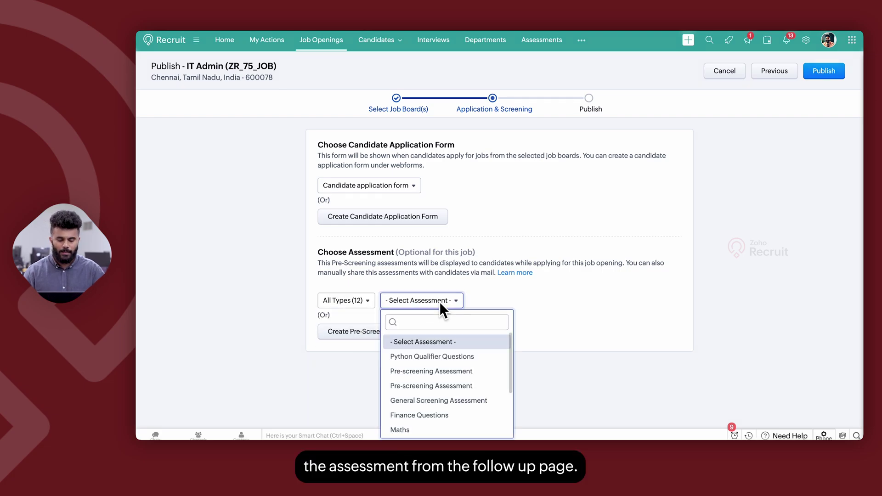
left_click(434, 357)
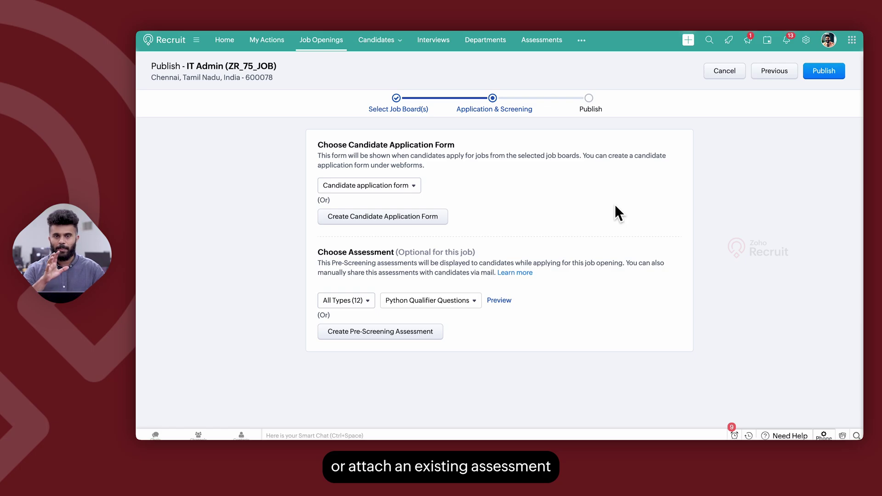
left_click(316, 37)
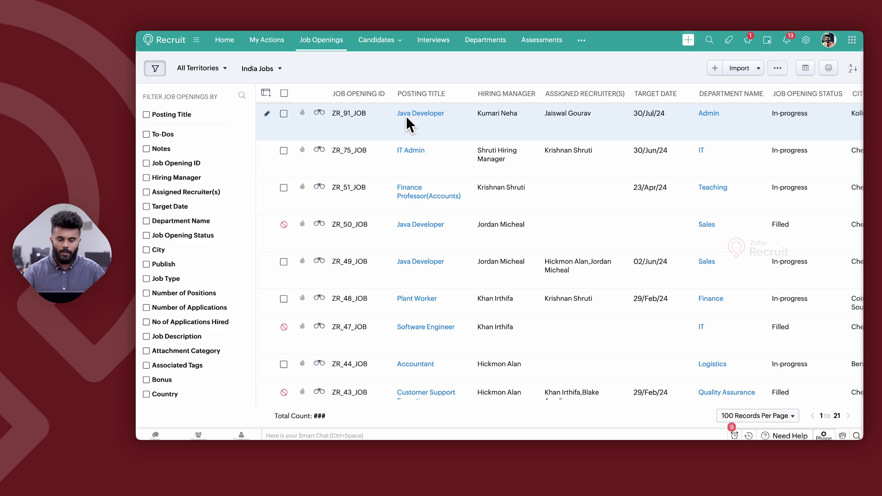
Open Java Developer's Pre-Screening Assessment section, try attaching the Pre-screening Assessment, then cancel
left_click(406, 114)
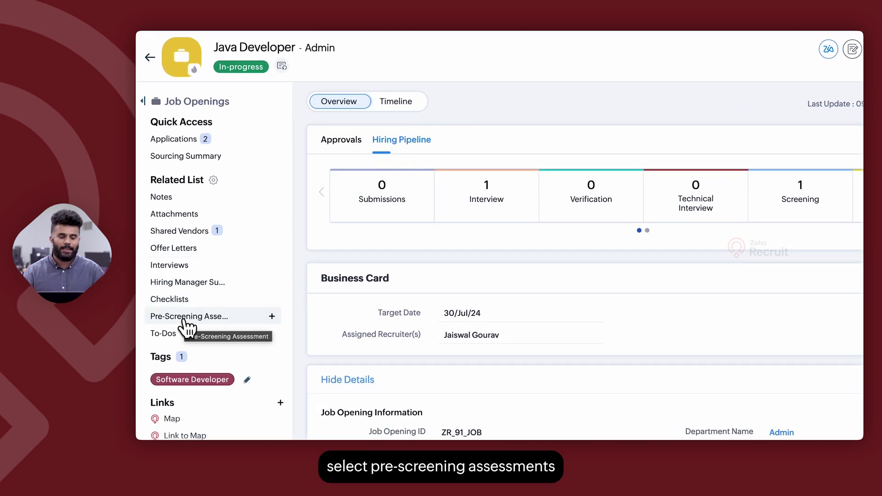
left_click(186, 321)
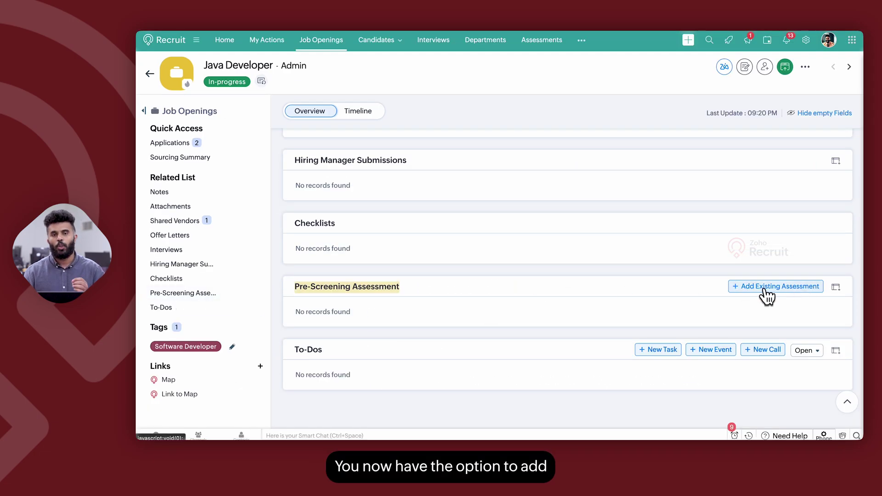
left_click(764, 287)
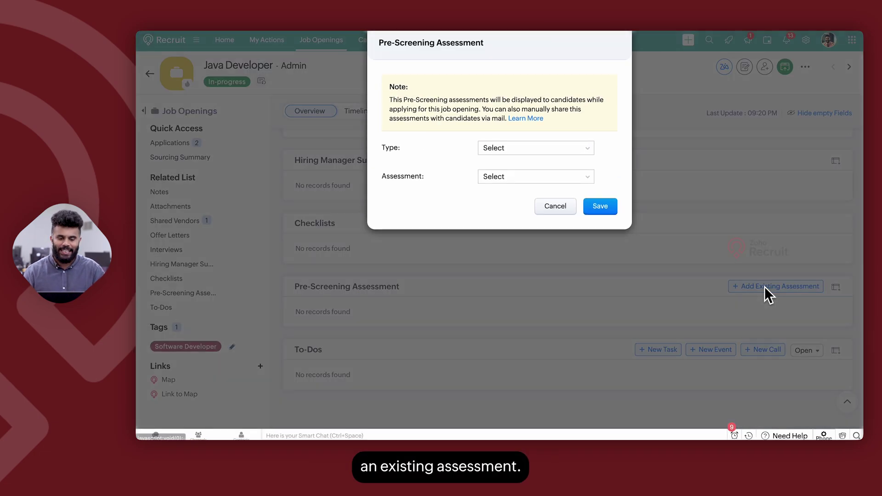
left_click(571, 148)
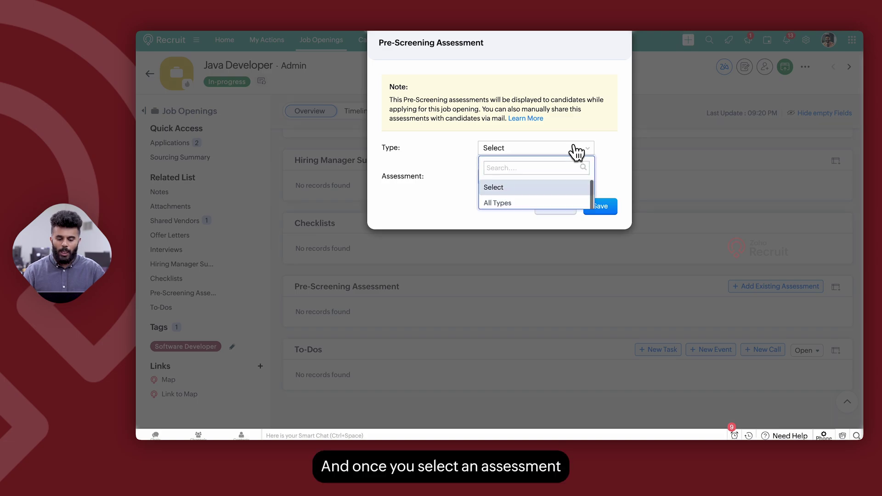
left_click(522, 207)
left_click(508, 180)
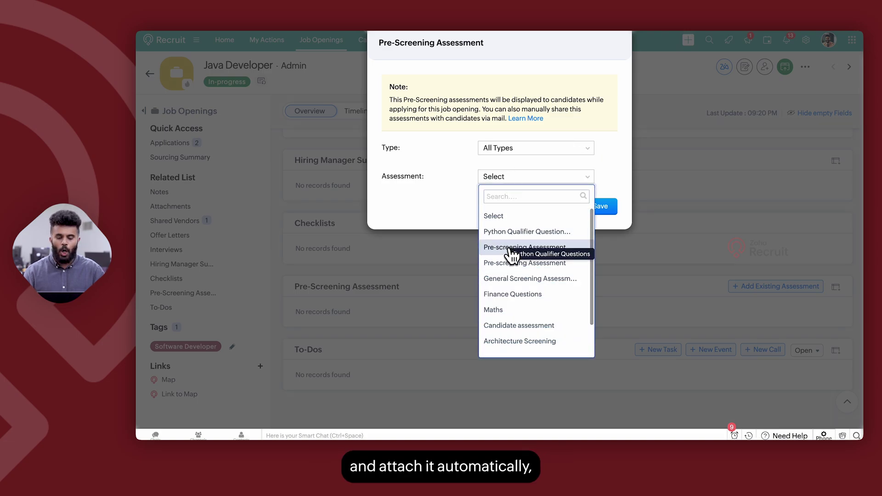
left_click(509, 248)
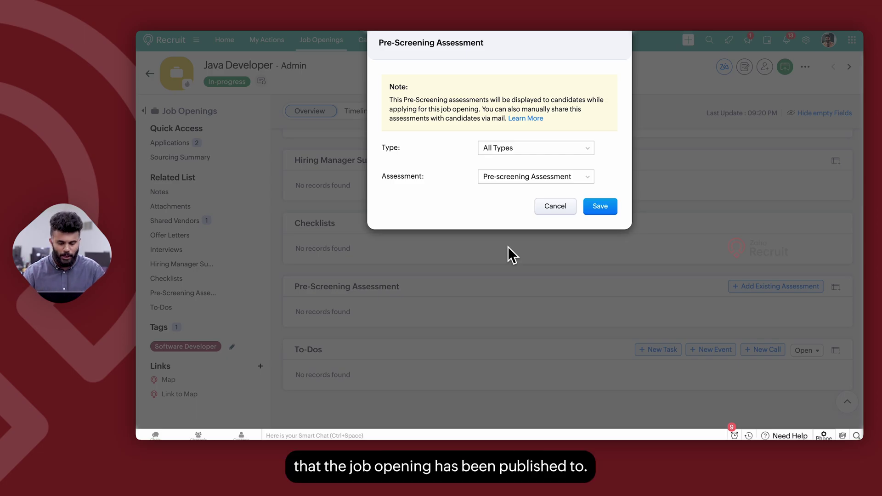
left_click(548, 209)
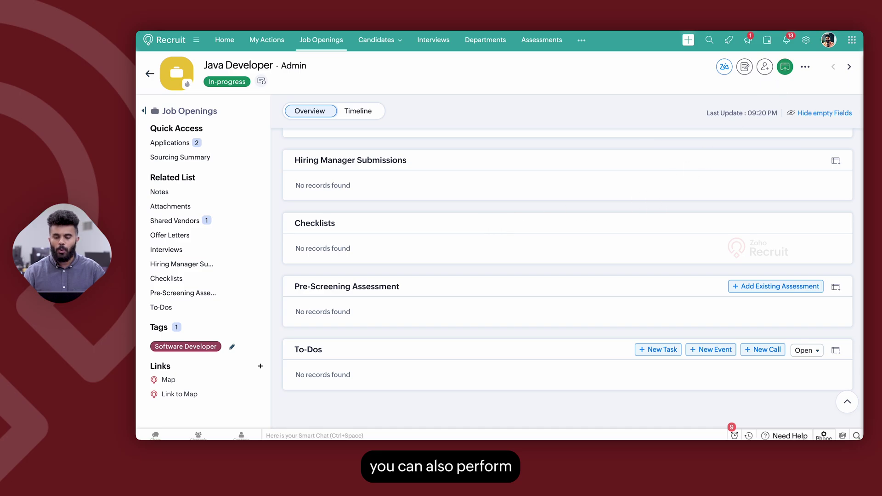
left_click(785, 67)
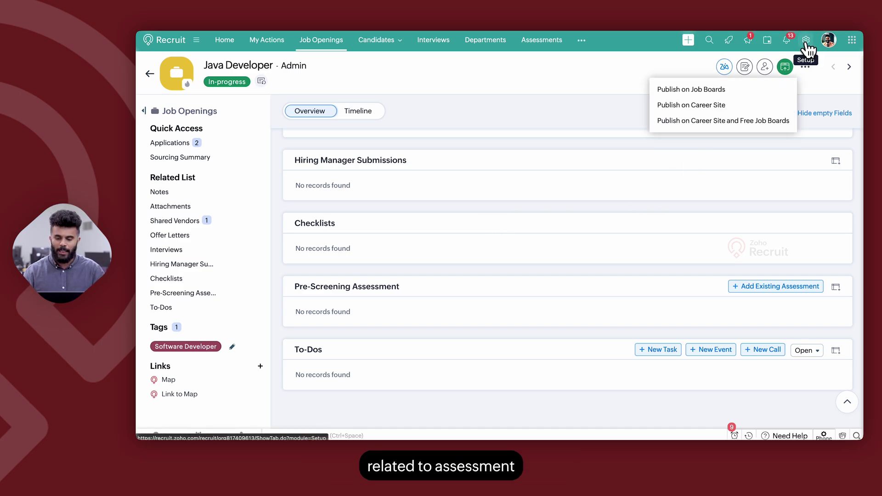
Open the default Candidate application form from Setup's Career Site, Candidate Application Form tab
left_click(806, 41)
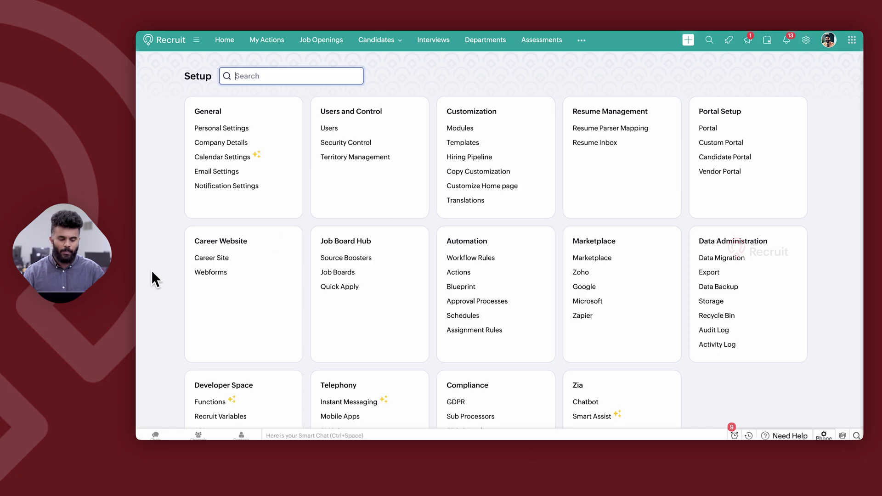
left_click(207, 258)
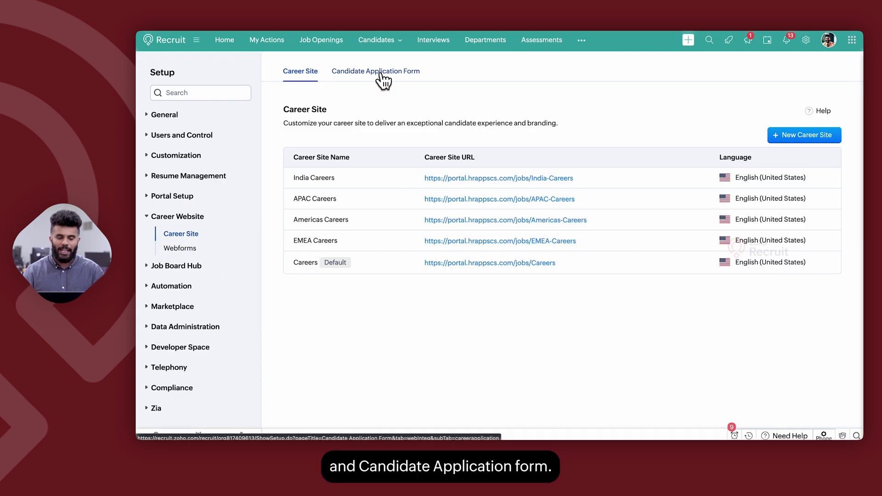
left_click(381, 73)
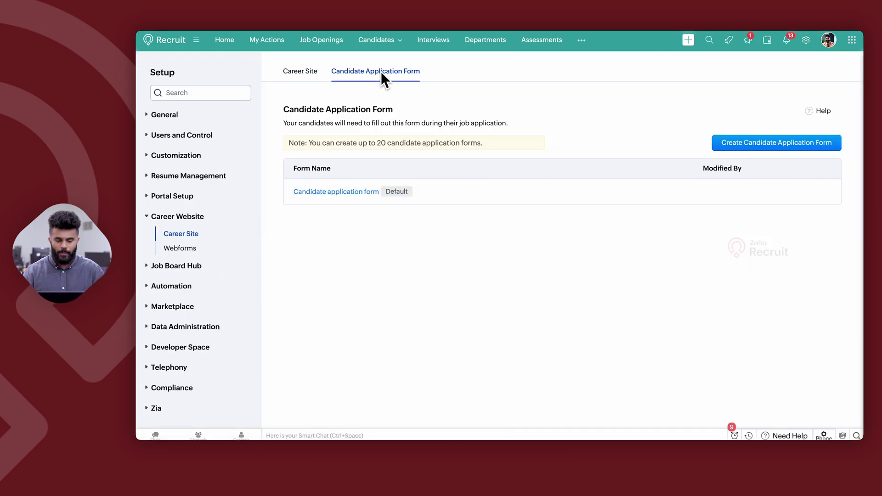
left_click(350, 192)
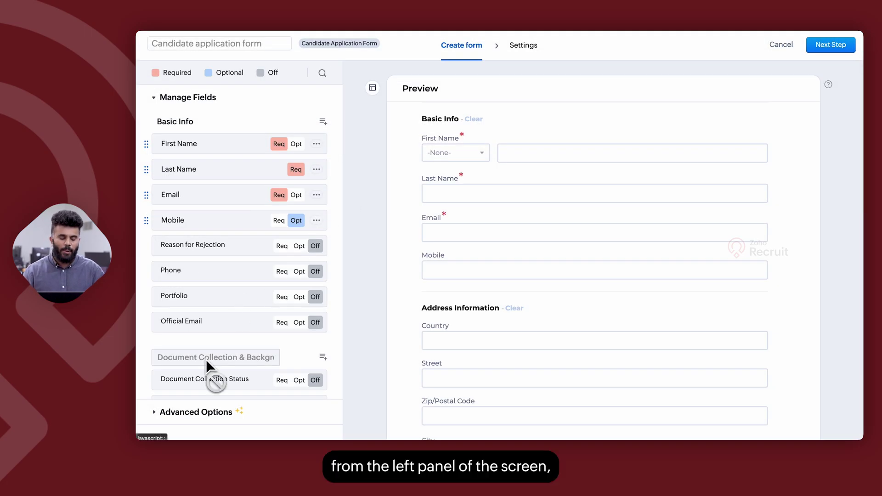
Untick including the assessment in the form's advanced options, then leave the editor without saving
left_click(206, 408)
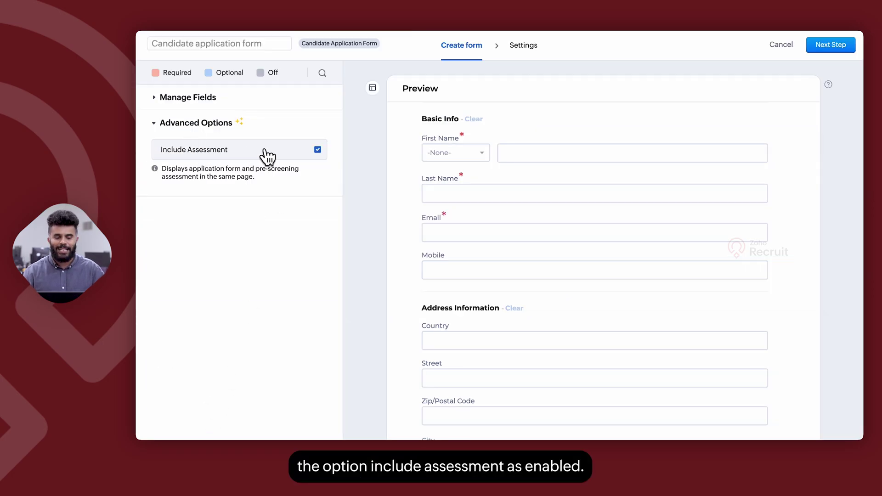
scroll(494, 268, "down", 10)
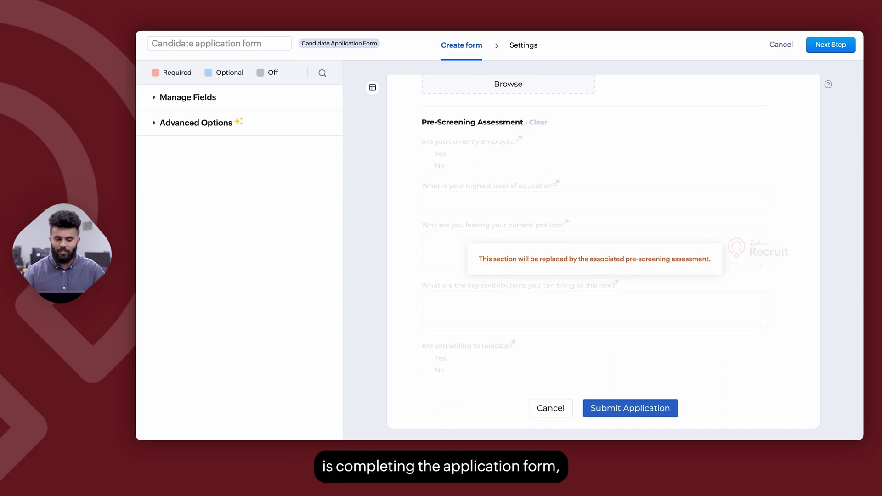
left_click(186, 125)
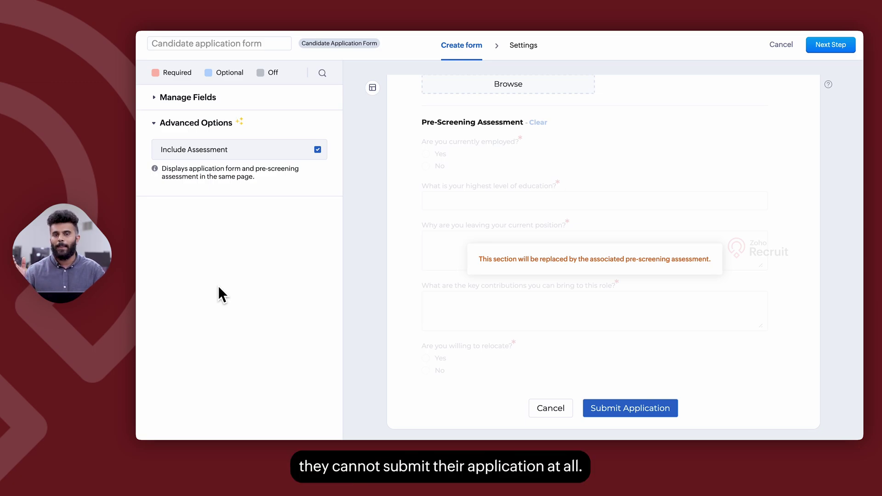
left_click(317, 149)
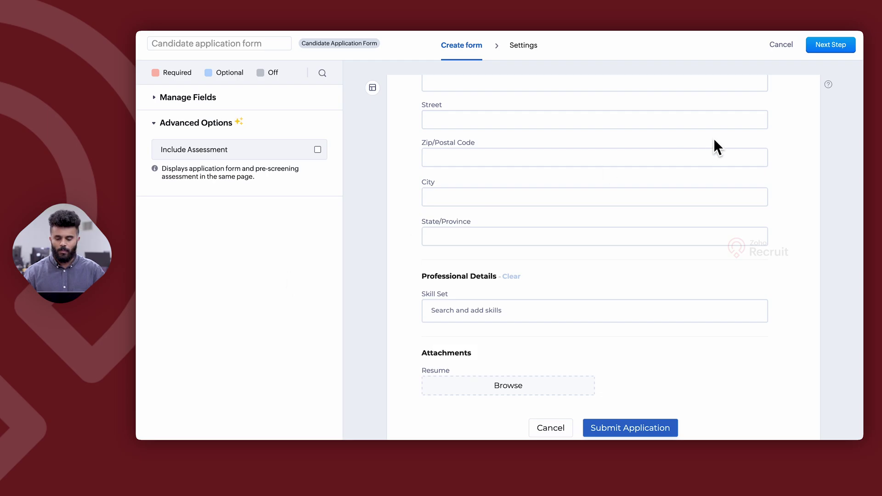
left_click(774, 44)
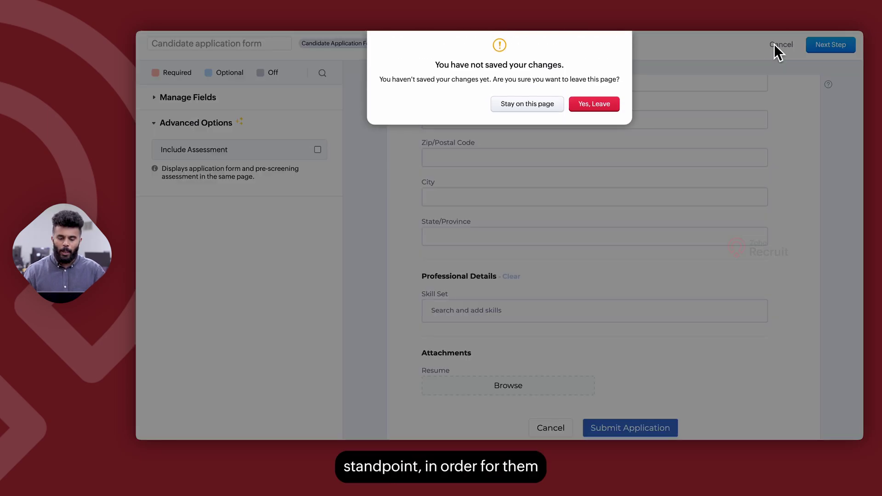
left_click(593, 101)
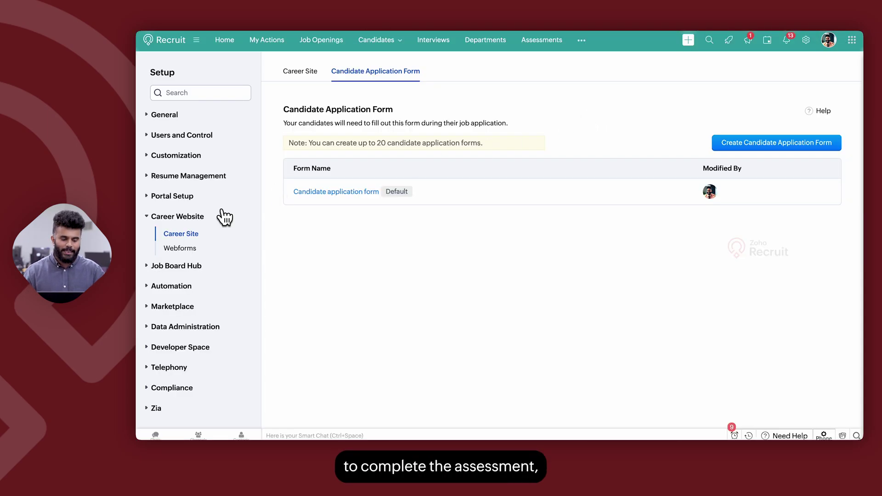
Open the Careers site and start applying for the Technical Support Engineer opening
left_click(317, 72)
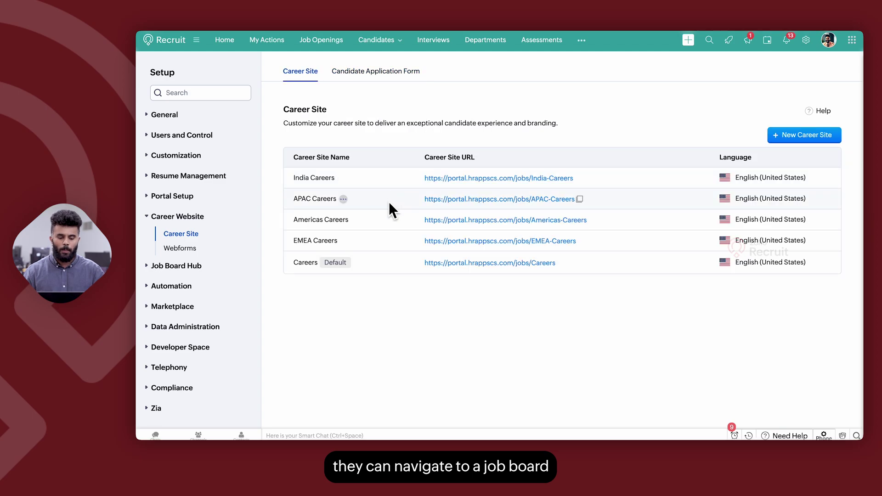
left_click(450, 263)
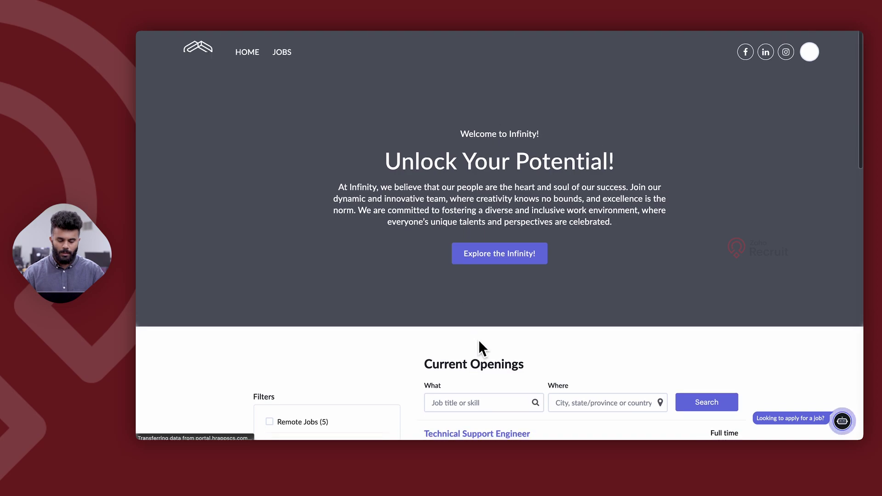
scroll(478, 340, "down", 4)
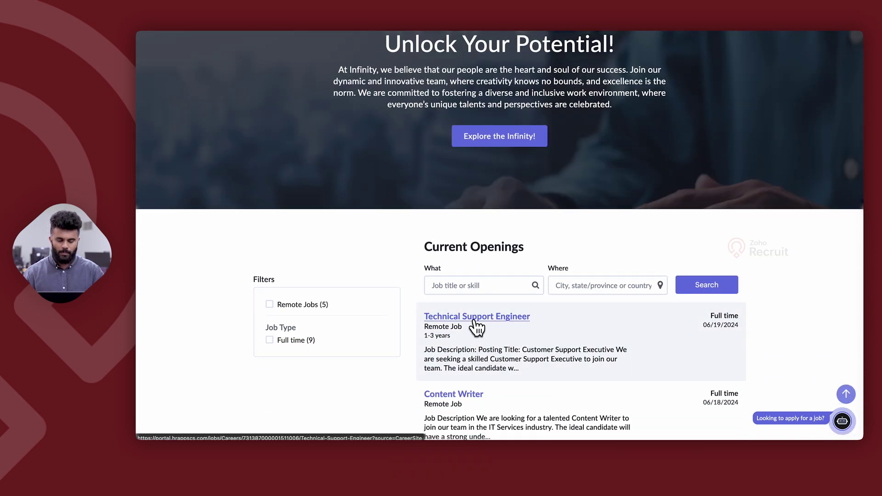
left_click(474, 319)
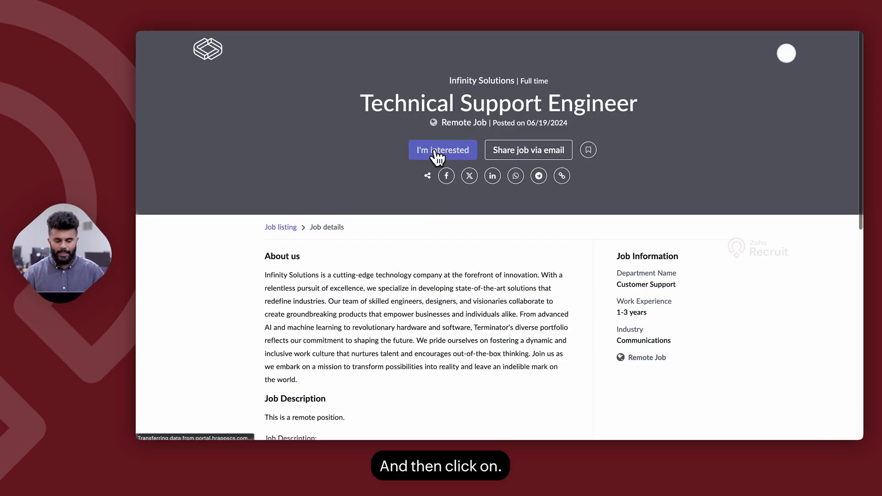
left_click(437, 150)
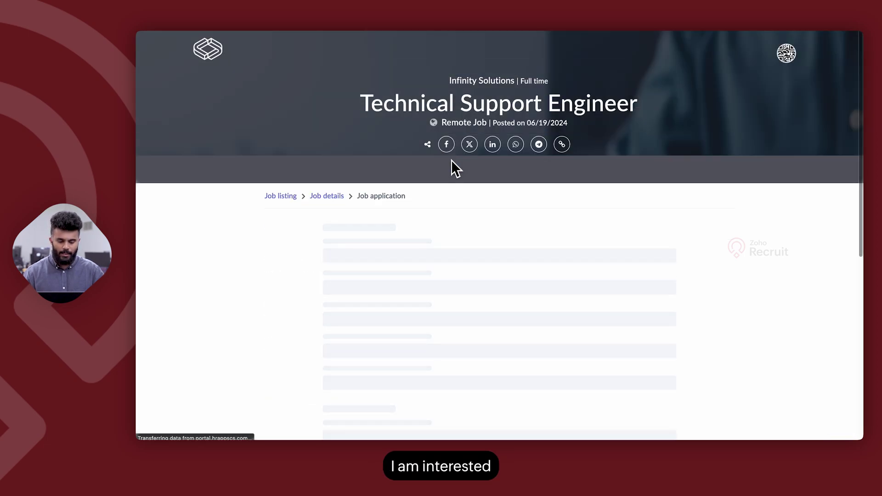
Answer the OOPS pre-screening question with Object-Oriented Programming System and submit the application
scroll(504, 317, "down", 15)
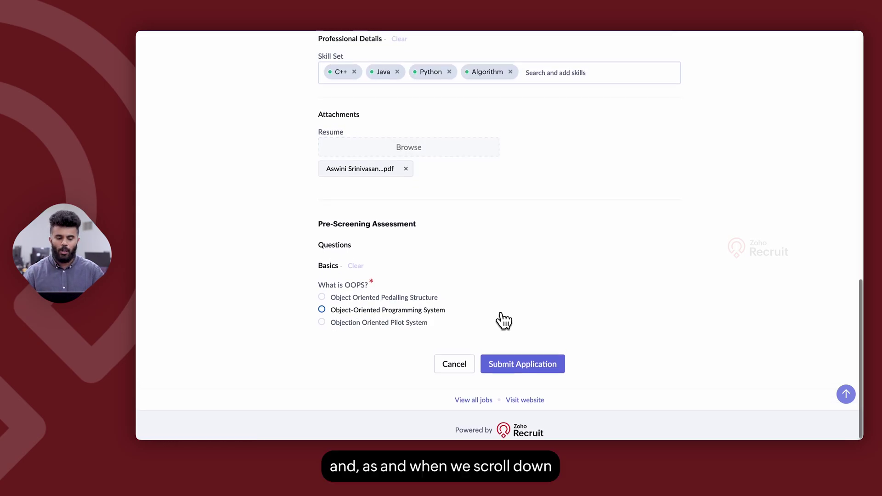
scroll(504, 320, "up", 15)
scroll(501, 311, "up", 2)
scroll(501, 310, "down", 12)
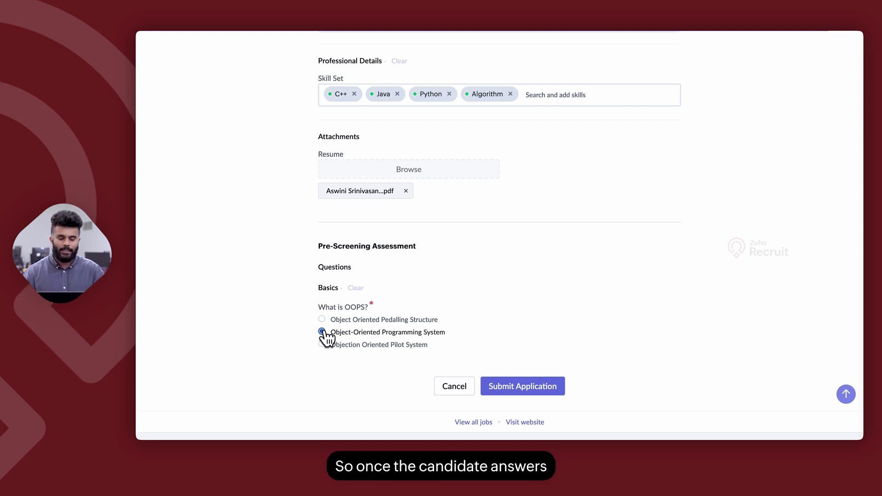
left_click(508, 384)
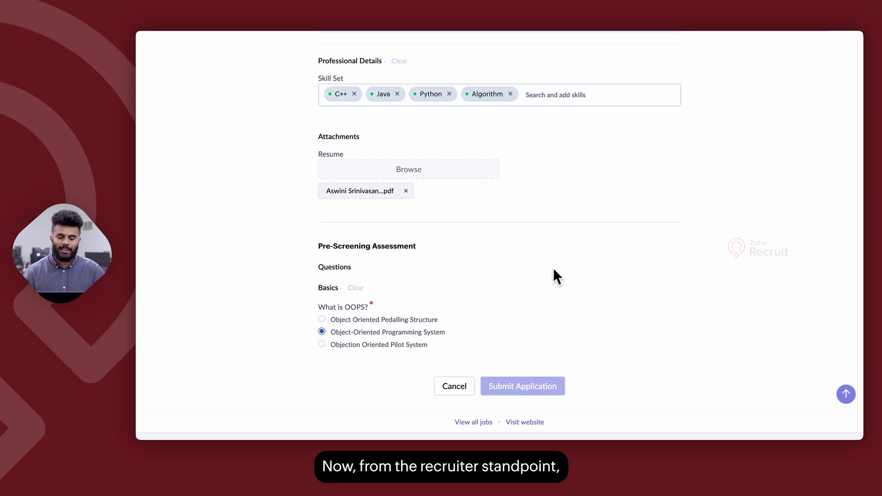
scroll(436, 200, "up", 15)
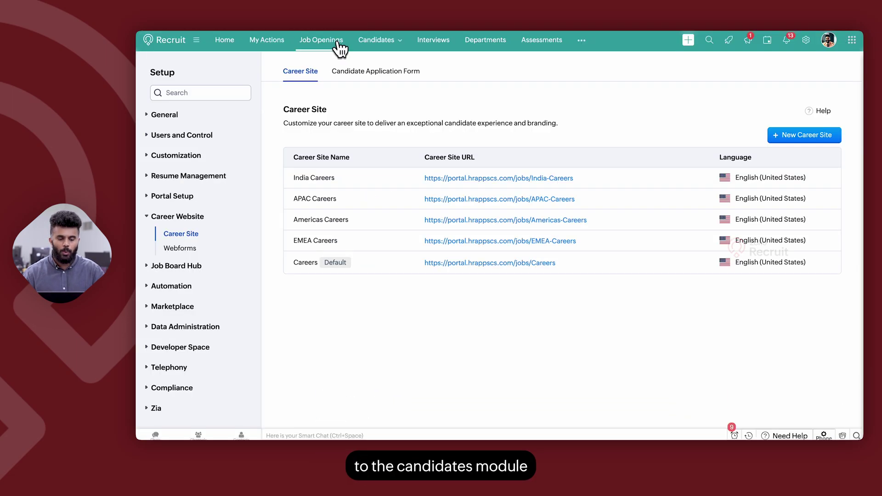
Open the first candidate's record and view its Answered Assessments, which list no records
mouse_move(382, 44)
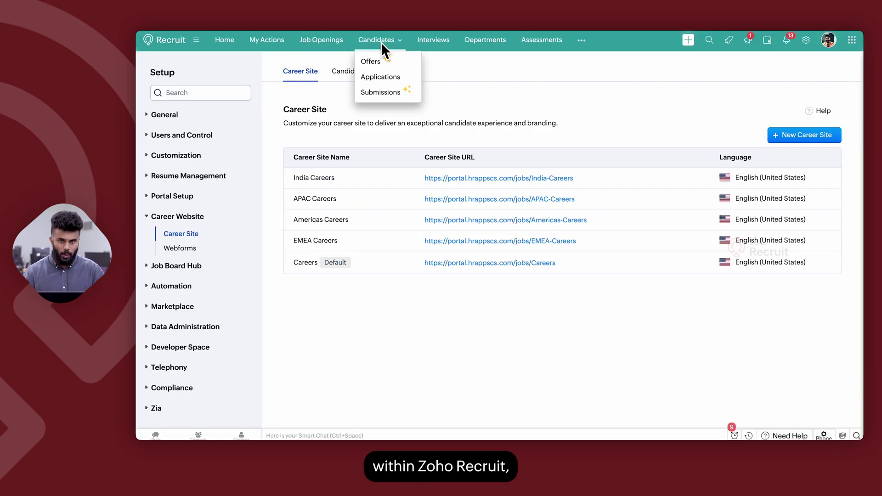
left_click(381, 42)
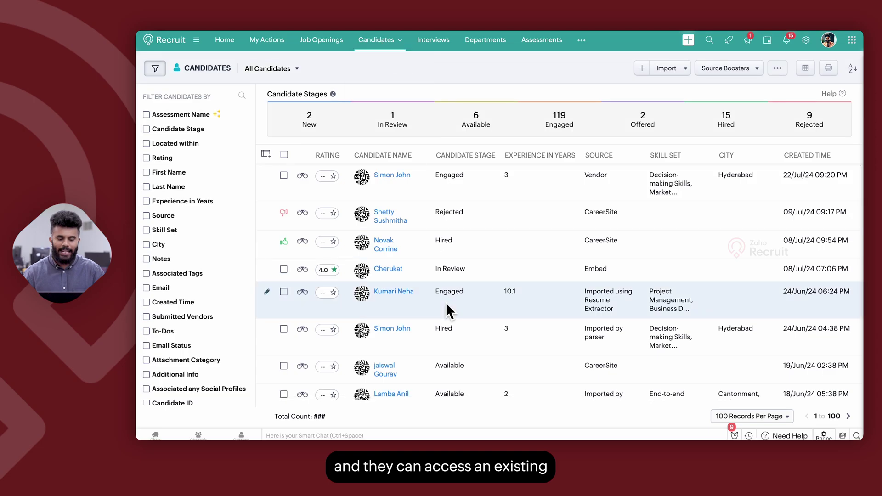
left_click(385, 173)
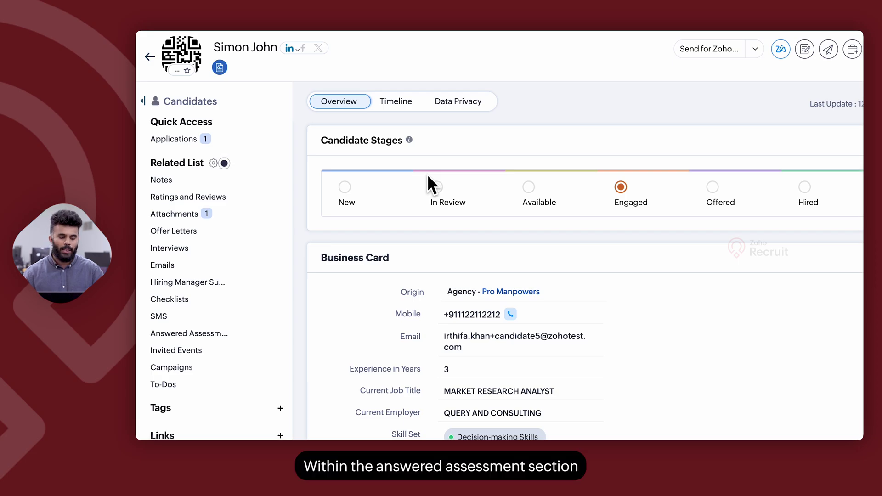
left_click(169, 338)
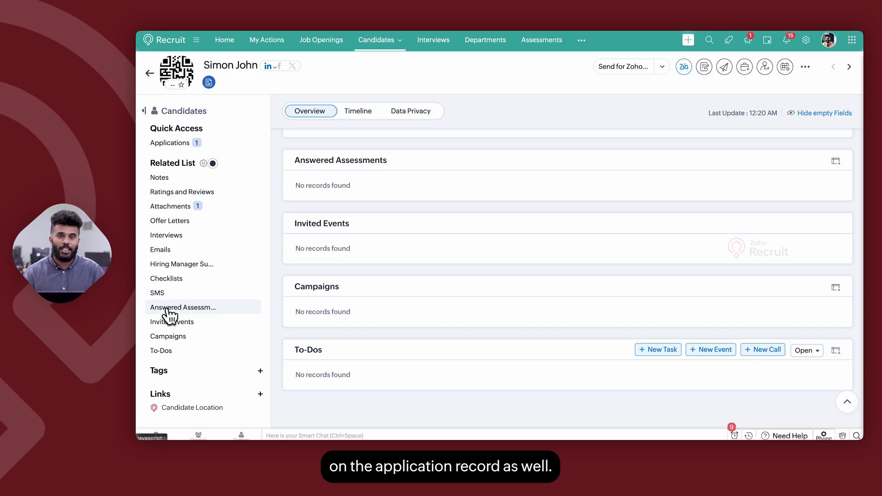
In the Candidates list, tick the Assessment Name filter and show the assessment type choices
mouse_move(374, 38)
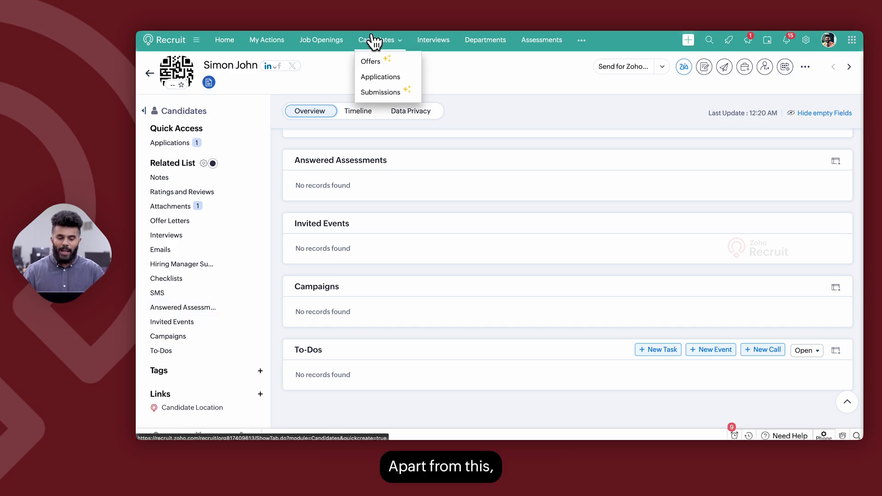
left_click(374, 37)
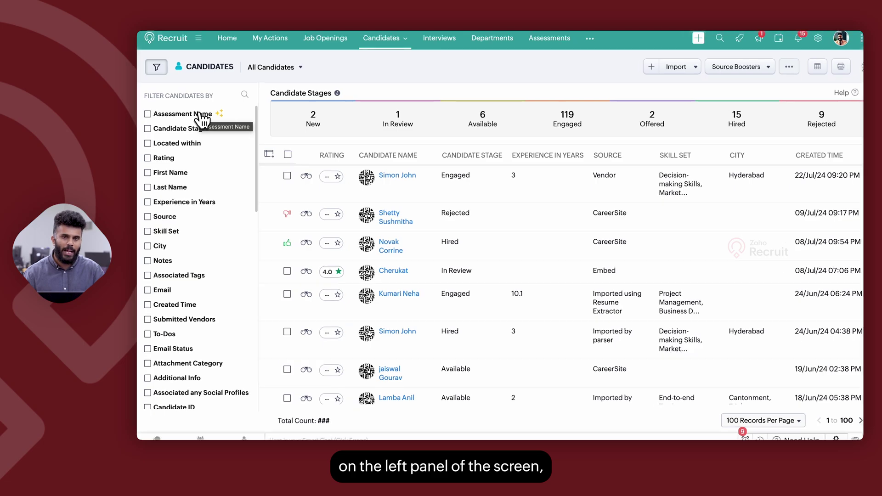
left_click(146, 106)
left_click(146, 107)
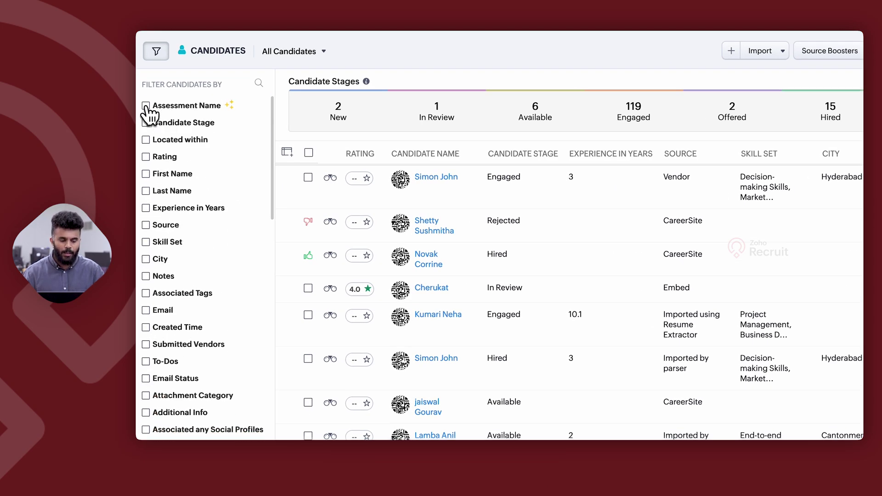
left_click(228, 107)
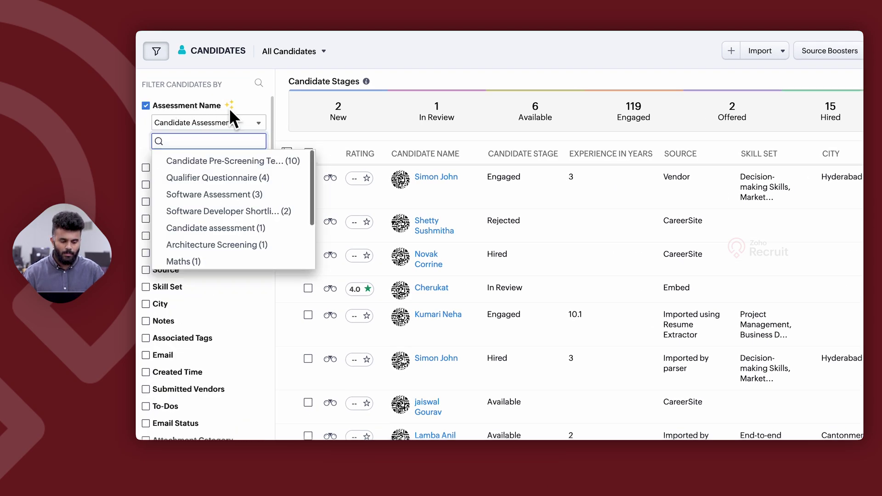
left_click(191, 123)
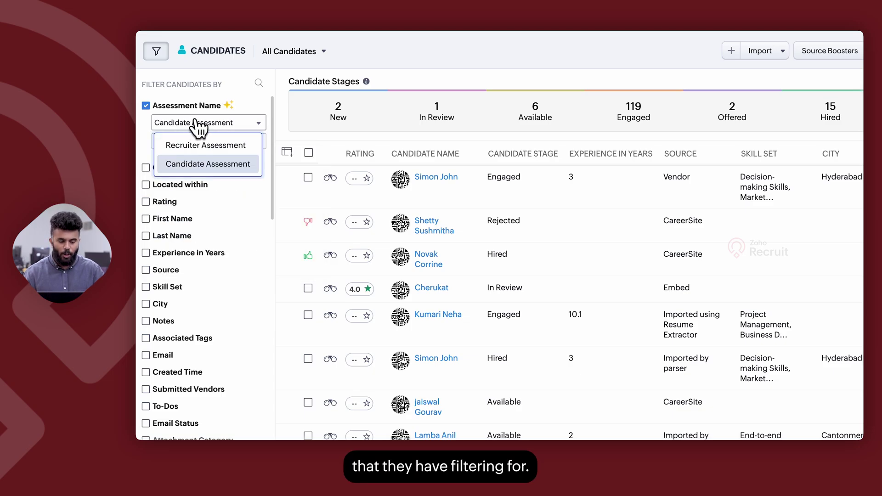
Filter on Candidate Assessment 'Qualifier Questionnaire' with answer Yes, leaving 4 candidates
left_click(250, 98)
left_click(204, 142)
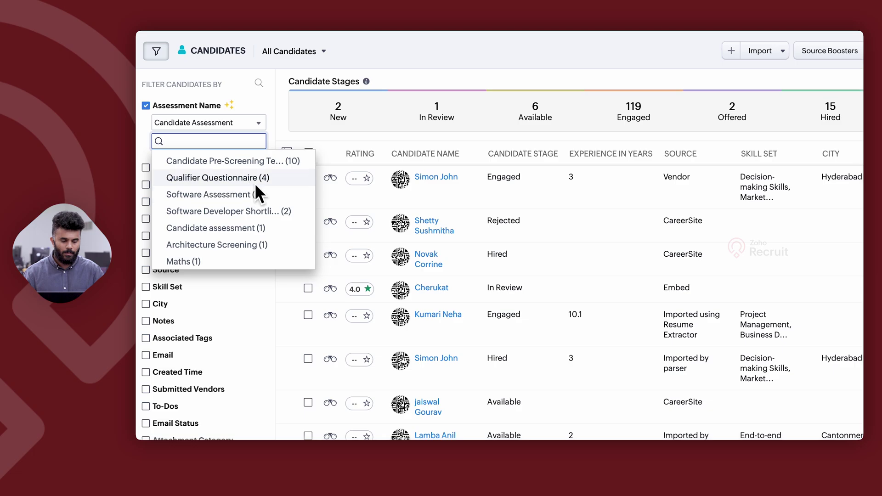
left_click(254, 181)
left_click(177, 203)
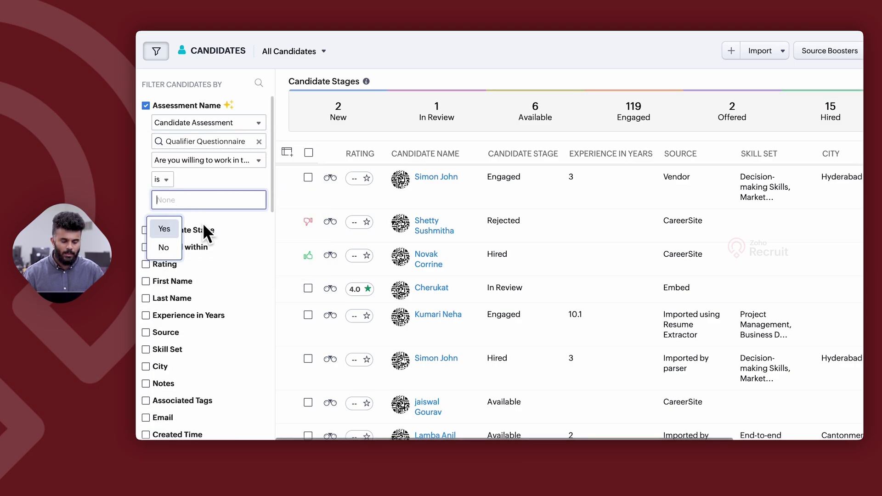
left_click(163, 230)
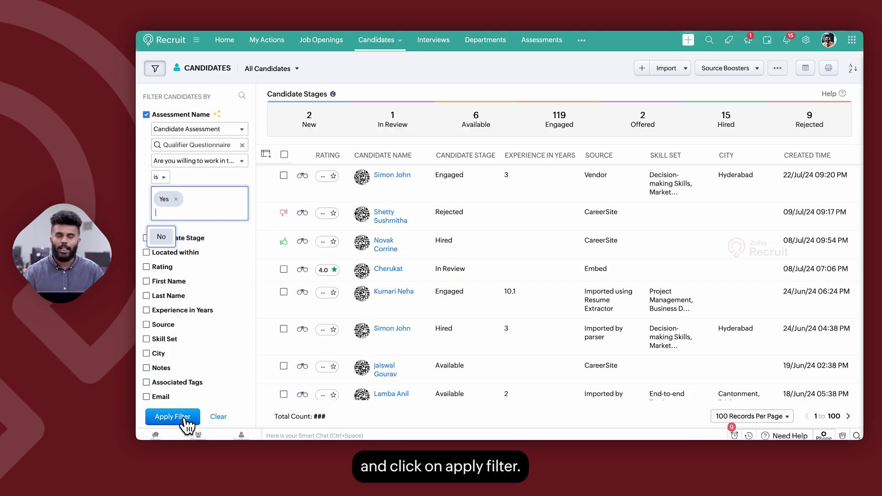
left_click(185, 419)
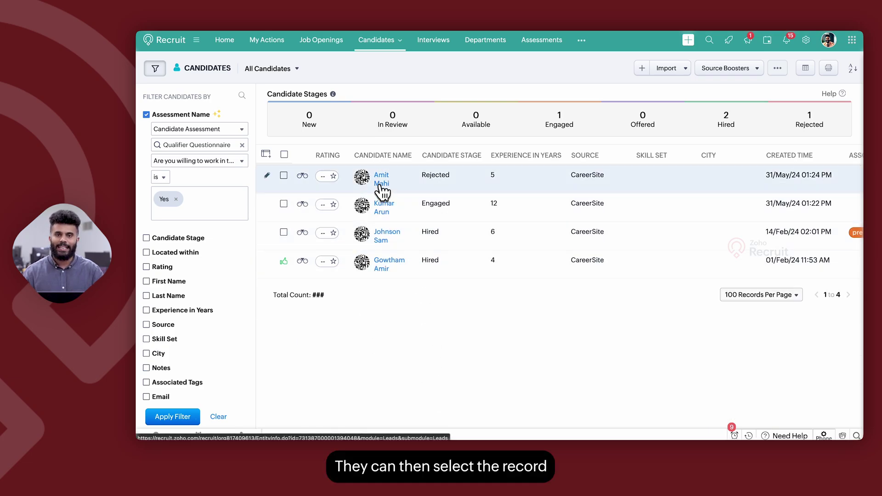
Open the first filtered candidate's Qualifier Questionnaire answers and submit the review
left_click(380, 182)
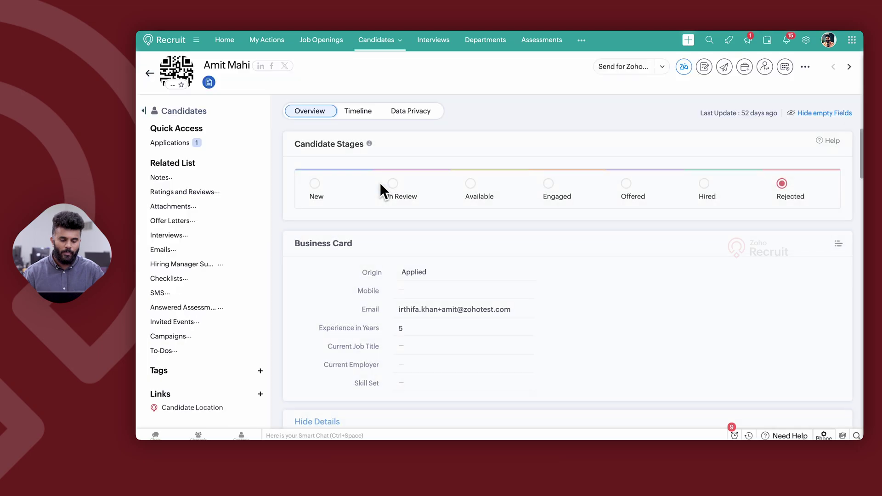
left_click(193, 312)
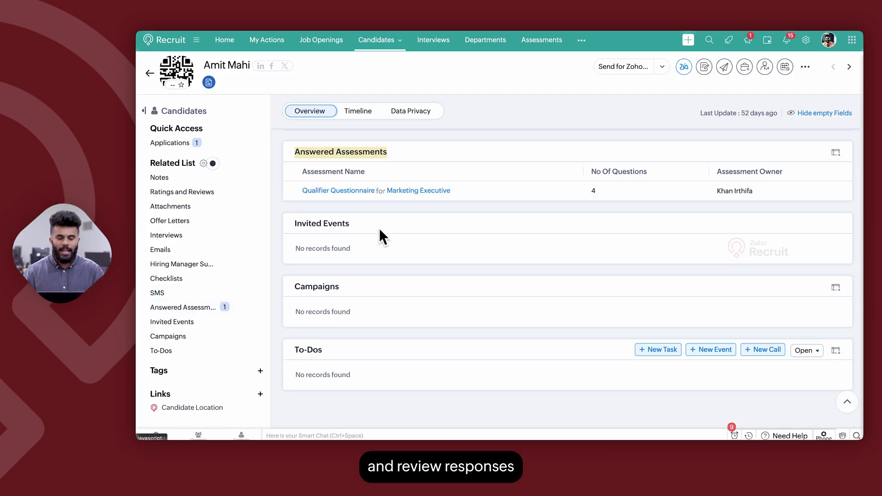
left_click(340, 189)
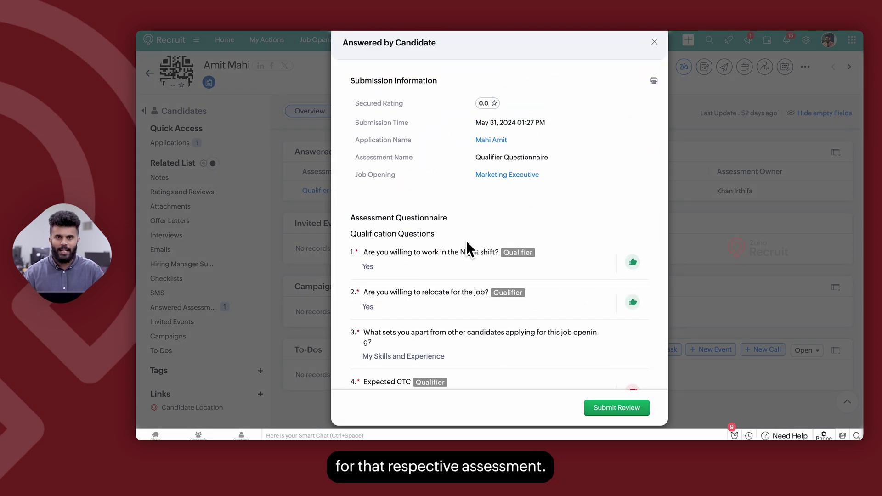
scroll(466, 242, "down", 1)
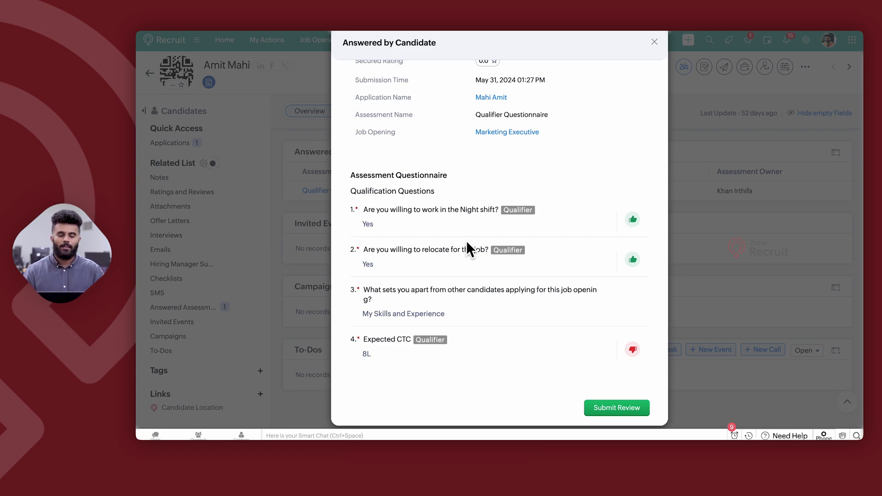
left_click(613, 413)
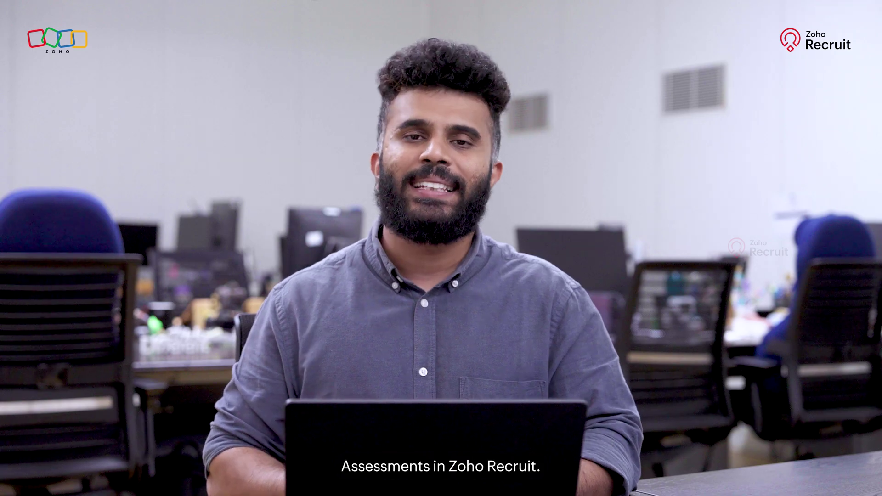